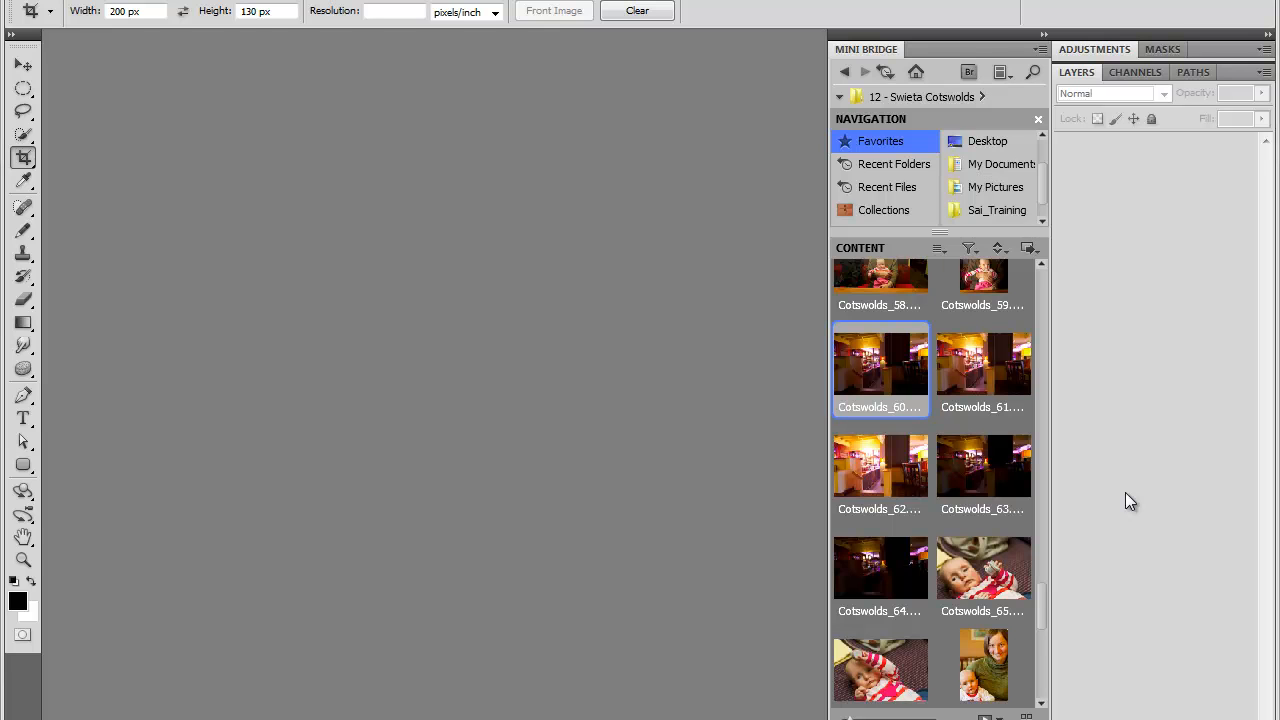
Step: Switch to the browser and scroll down the Become a Master of MiniBridge blog post
key(alt+Tab)
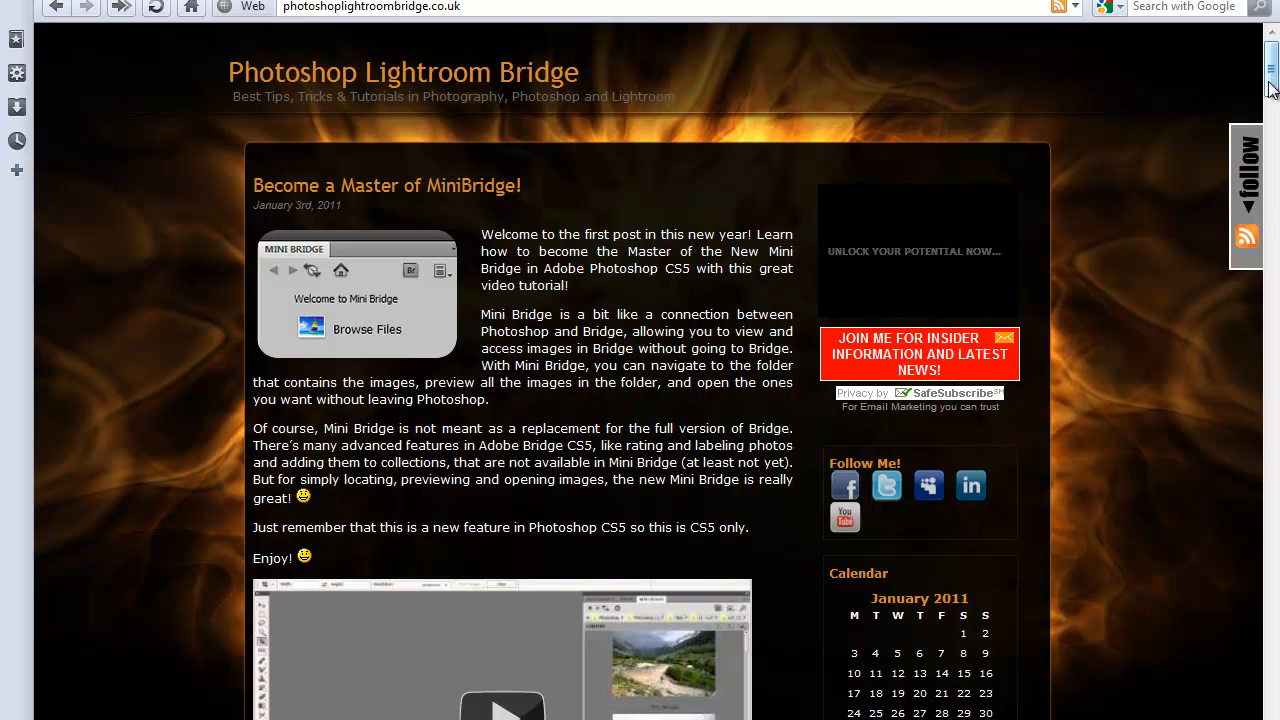
drag(1273, 70, 1271, 462)
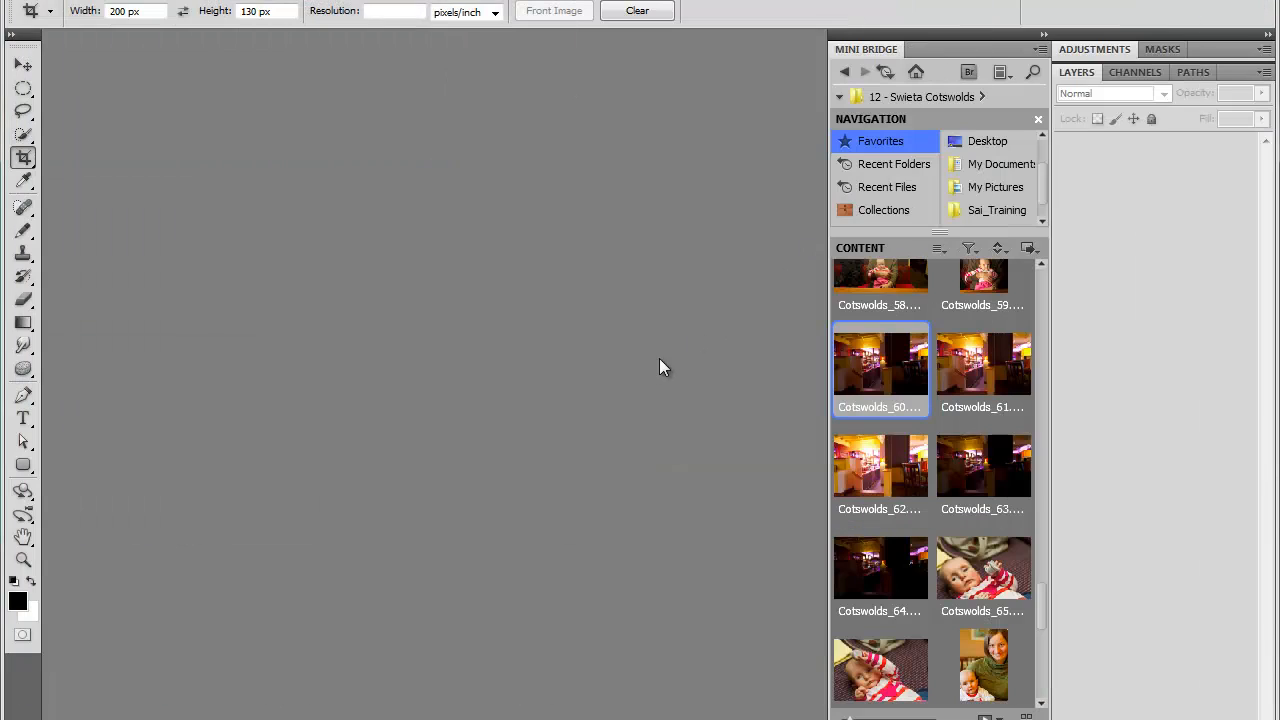
Step: Open Cotswolds_60 from Mini Bridge into the workspace to preview it, then close the document
click(880, 572)
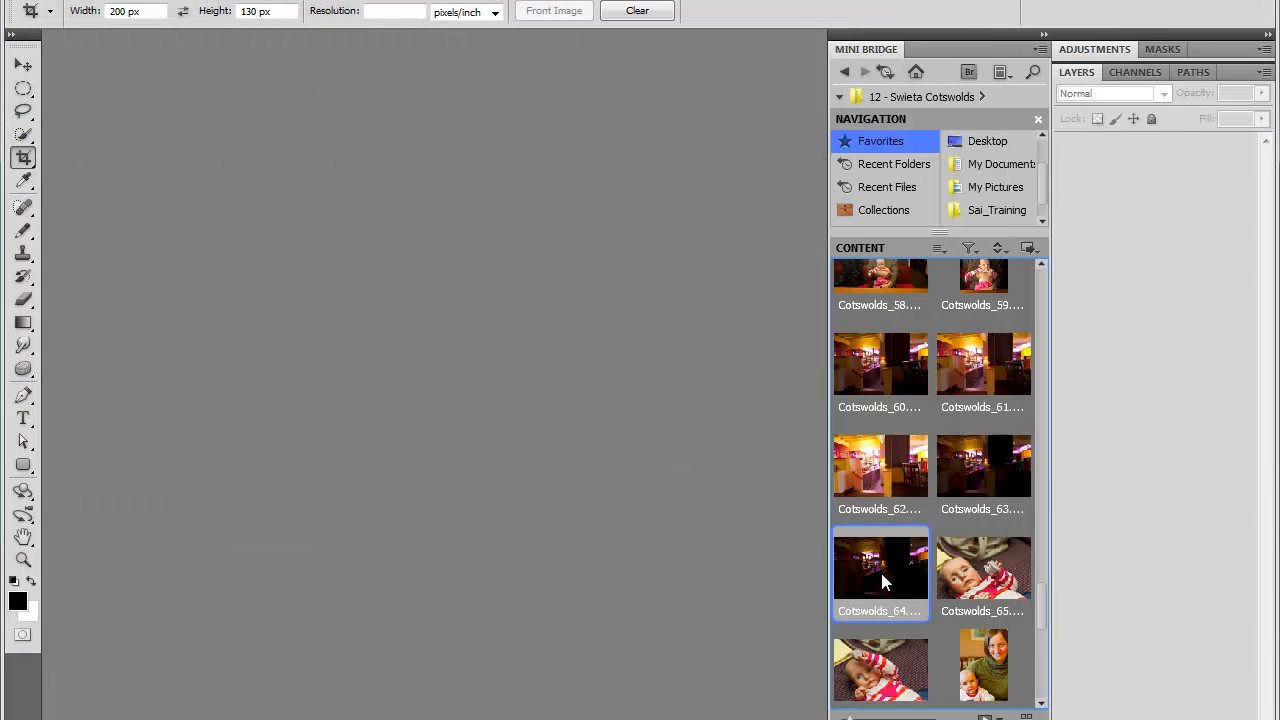
click(885, 365)
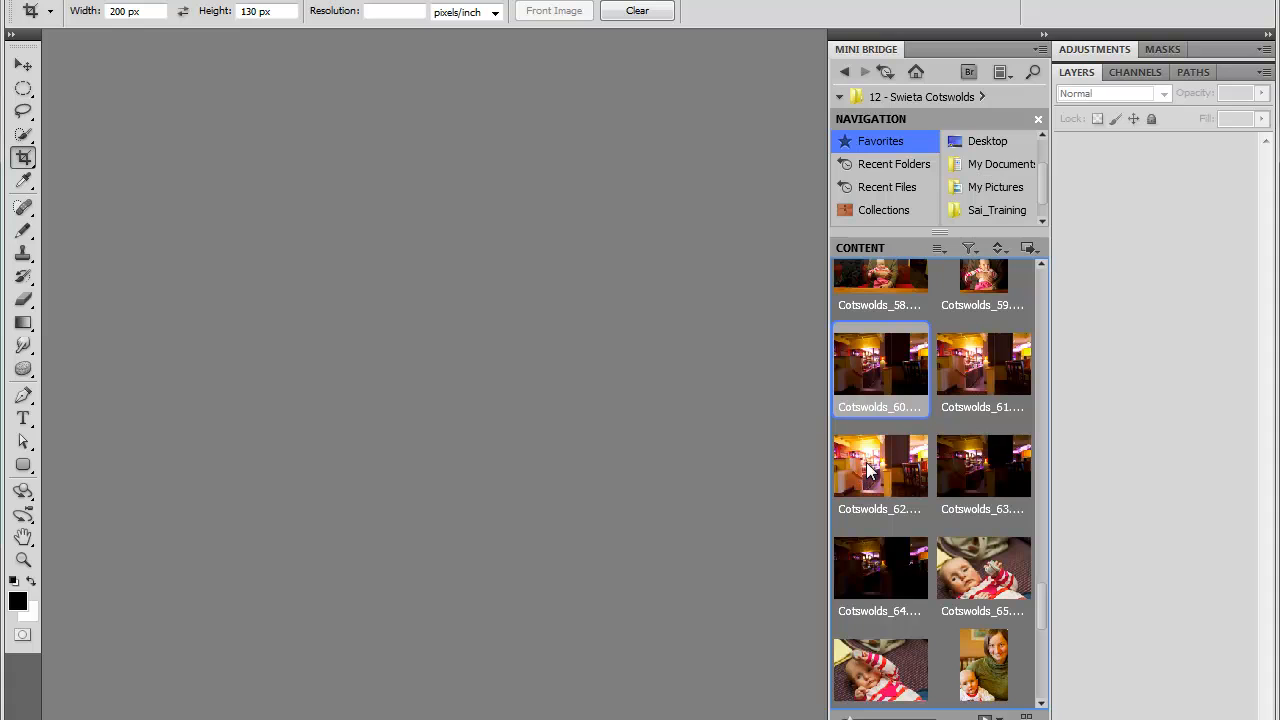
drag(882, 371, 386, 319)
click(405, 272)
click(585, 357)
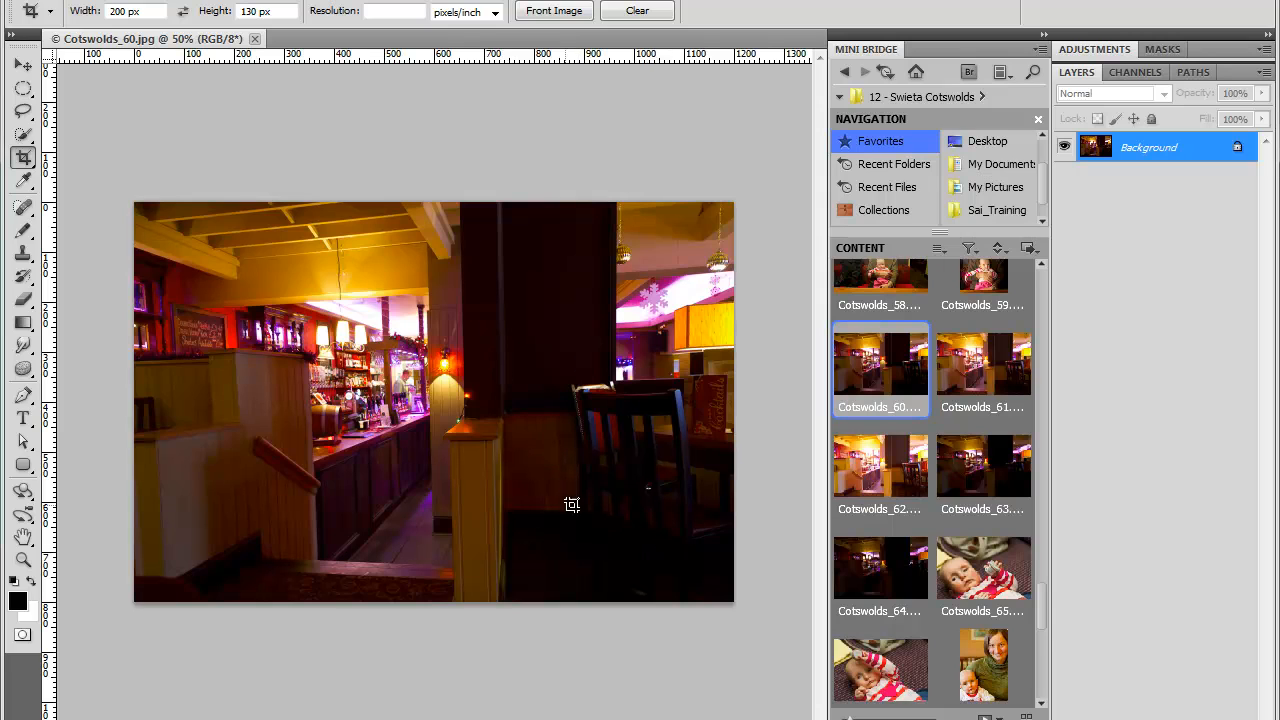
click(255, 38)
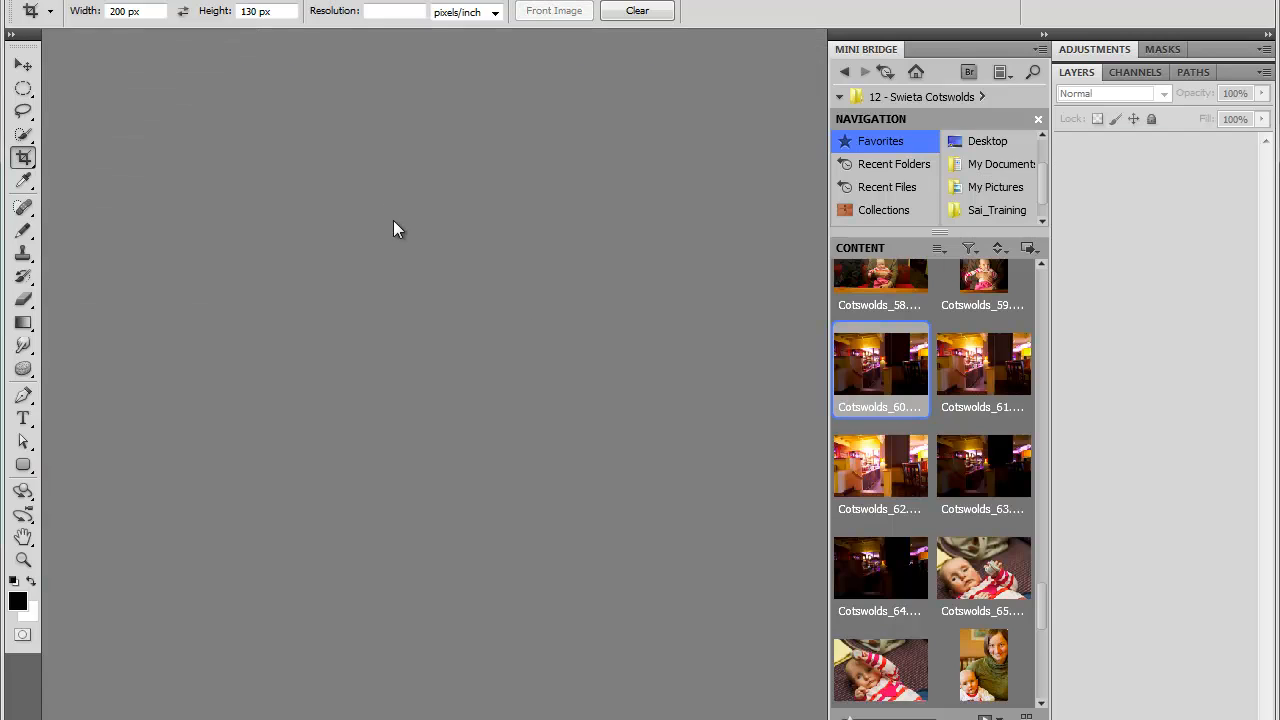
Step: Open Cotswolds_64 from Mini Bridge to preview it, then close the document
drag(880, 565, 424, 328)
click(415, 274)
click(591, 361)
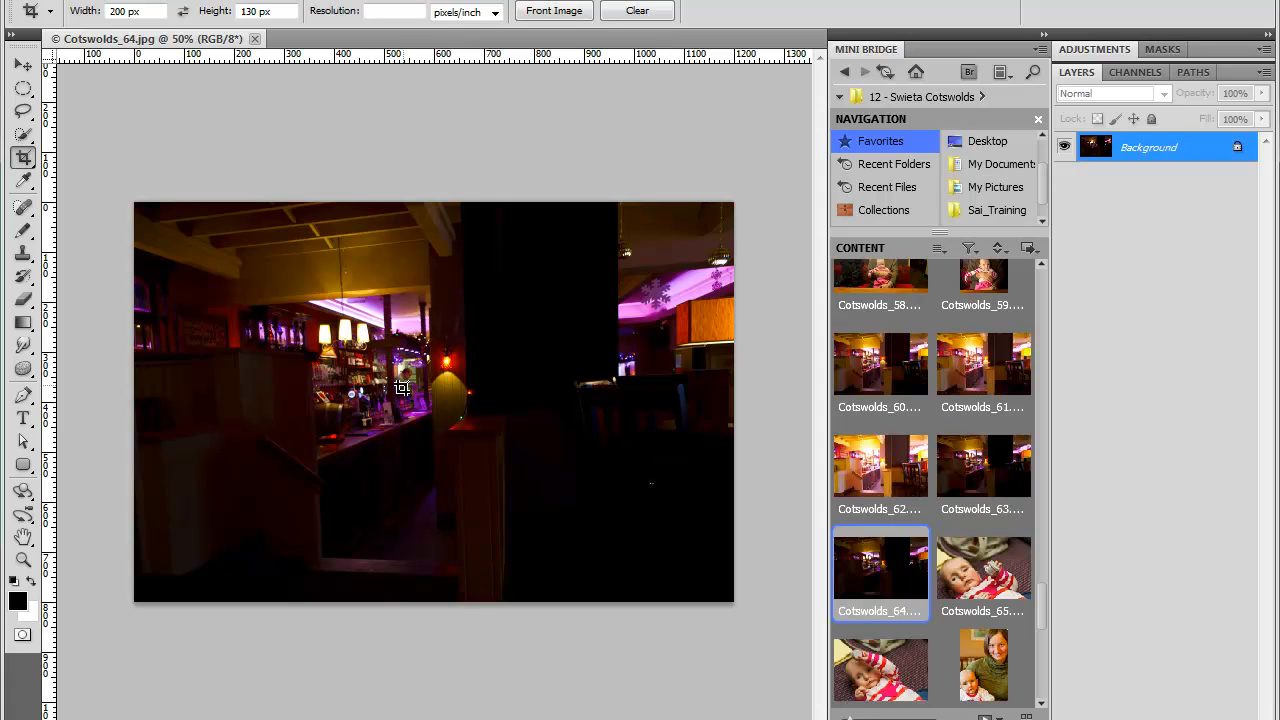
click(255, 38)
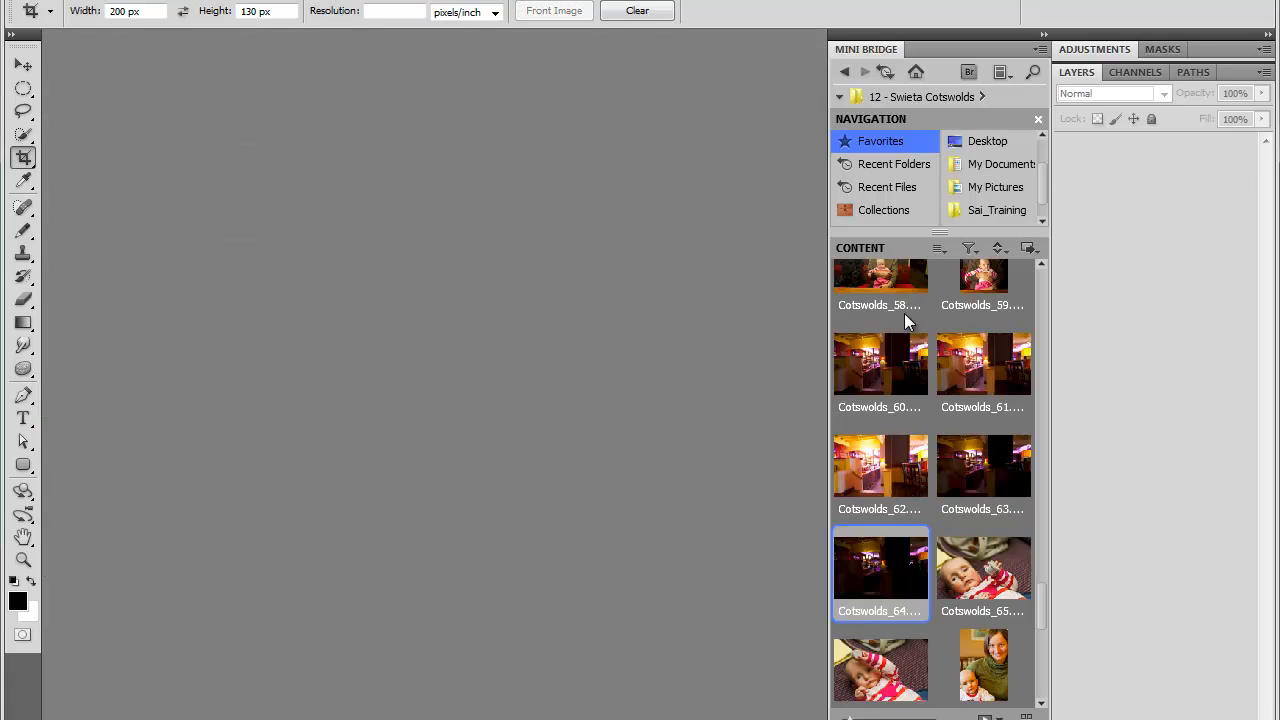
Step: Open Cotswolds_62 from Mini Bridge, converting its colours to the working space, then close it
drag(906, 452, 275, 322)
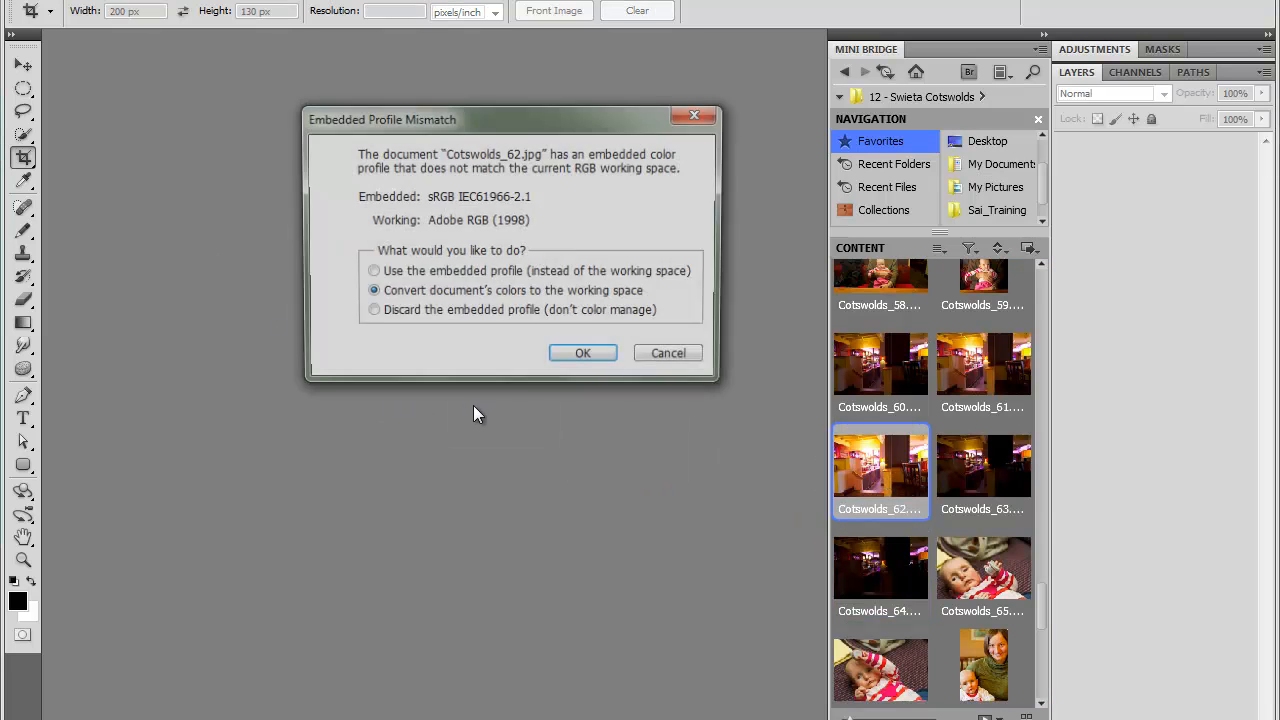
click(428, 276)
click(590, 356)
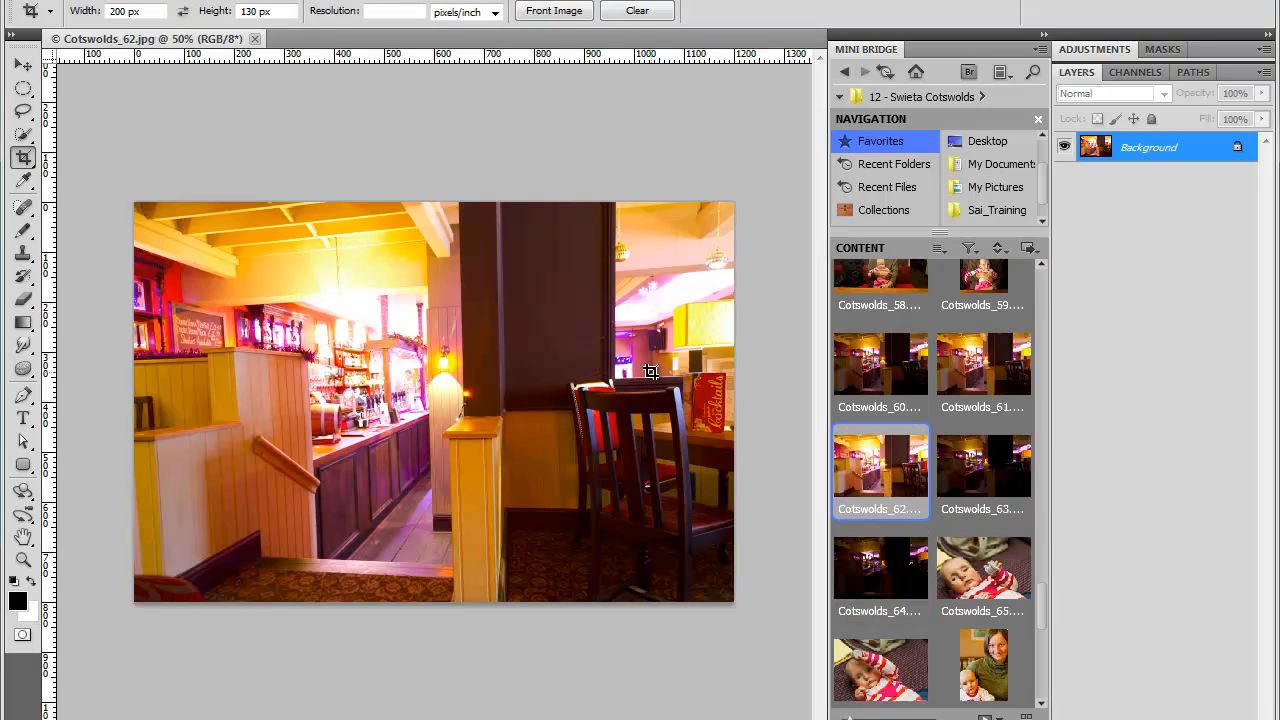
click(255, 38)
Step: Select Cotswolds_60 through Cotswolds_64 in Mini Bridge and run Merge to HDR Pro on them
click(883, 367)
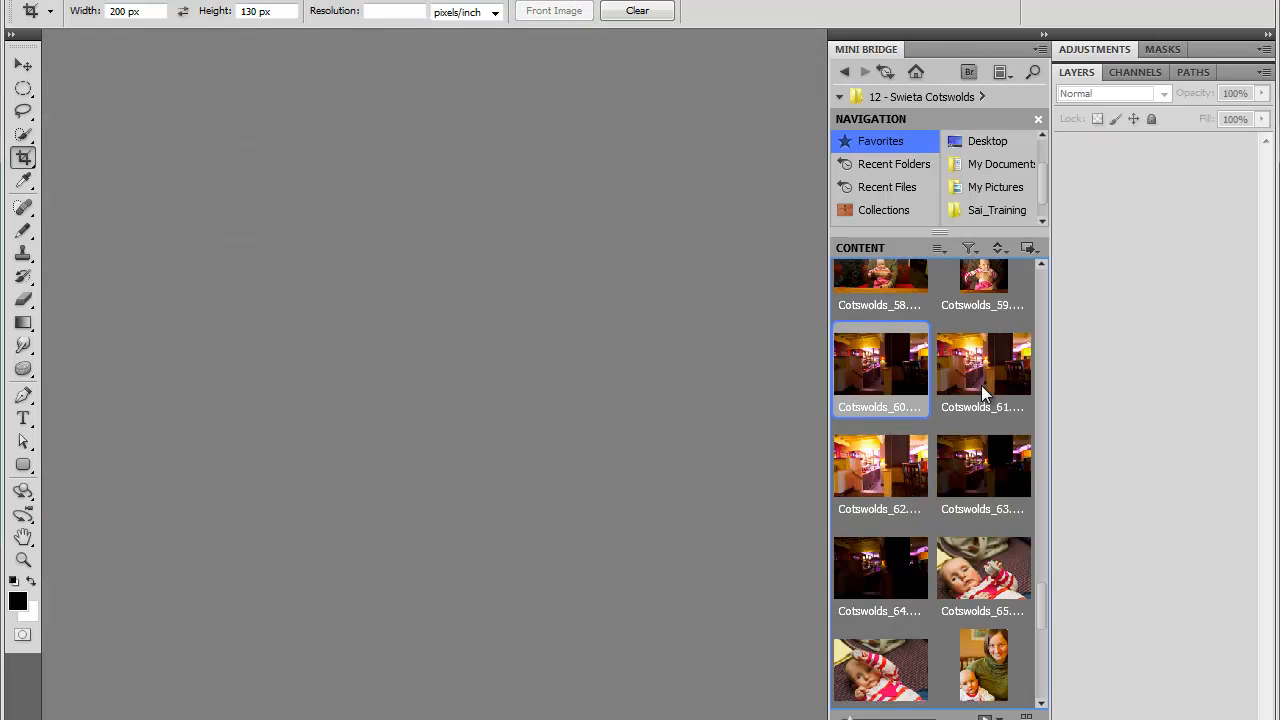
shift+click(890, 565)
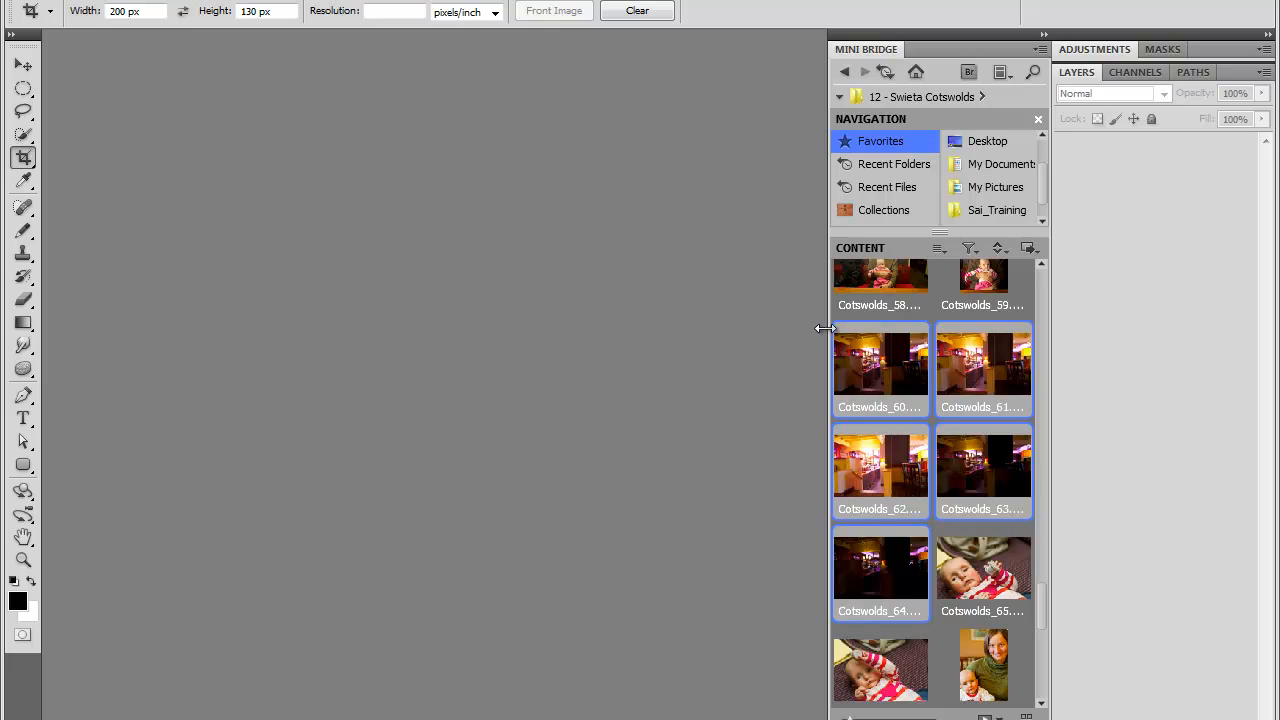
click(1034, 251)
mouse_move(1076, 310)
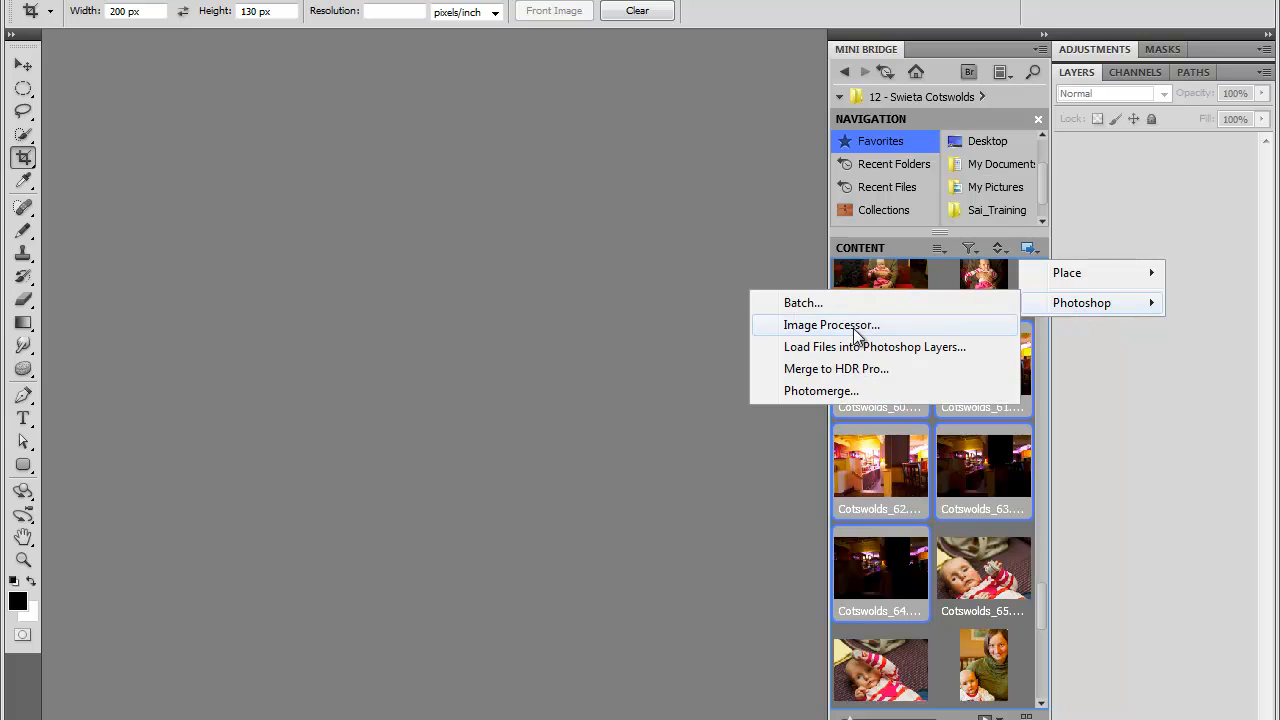
click(832, 368)
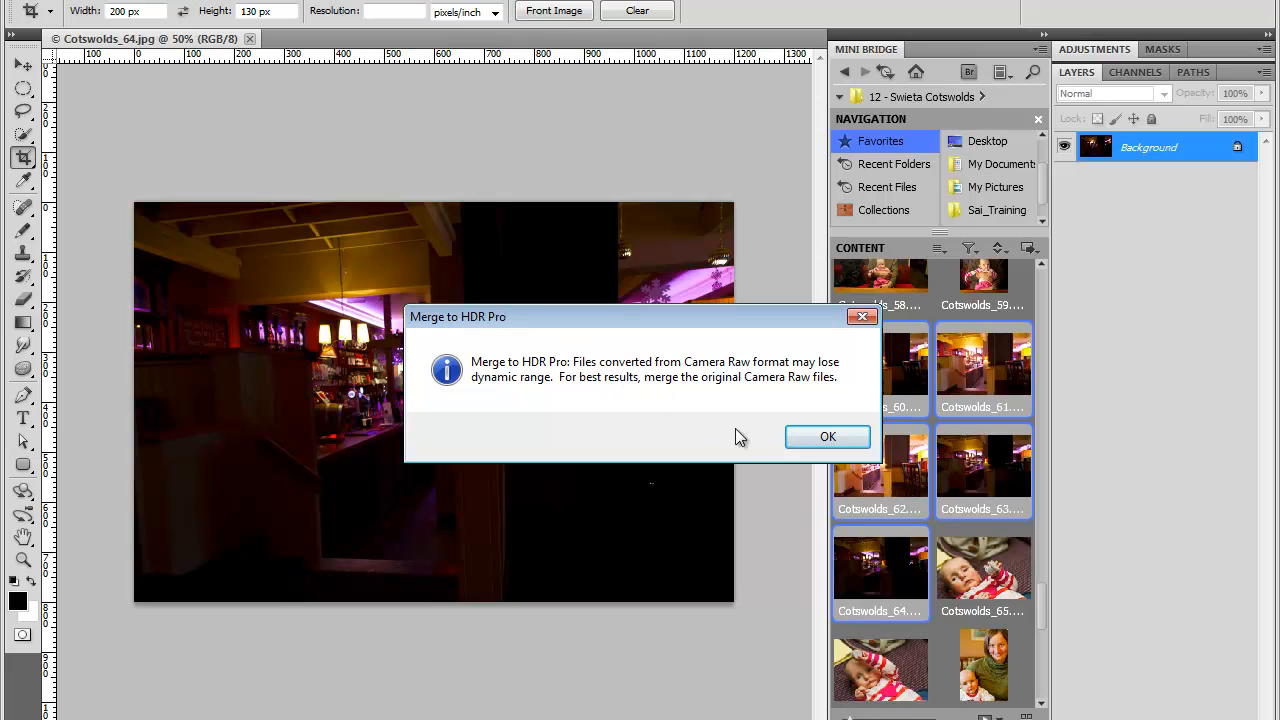
click(826, 437)
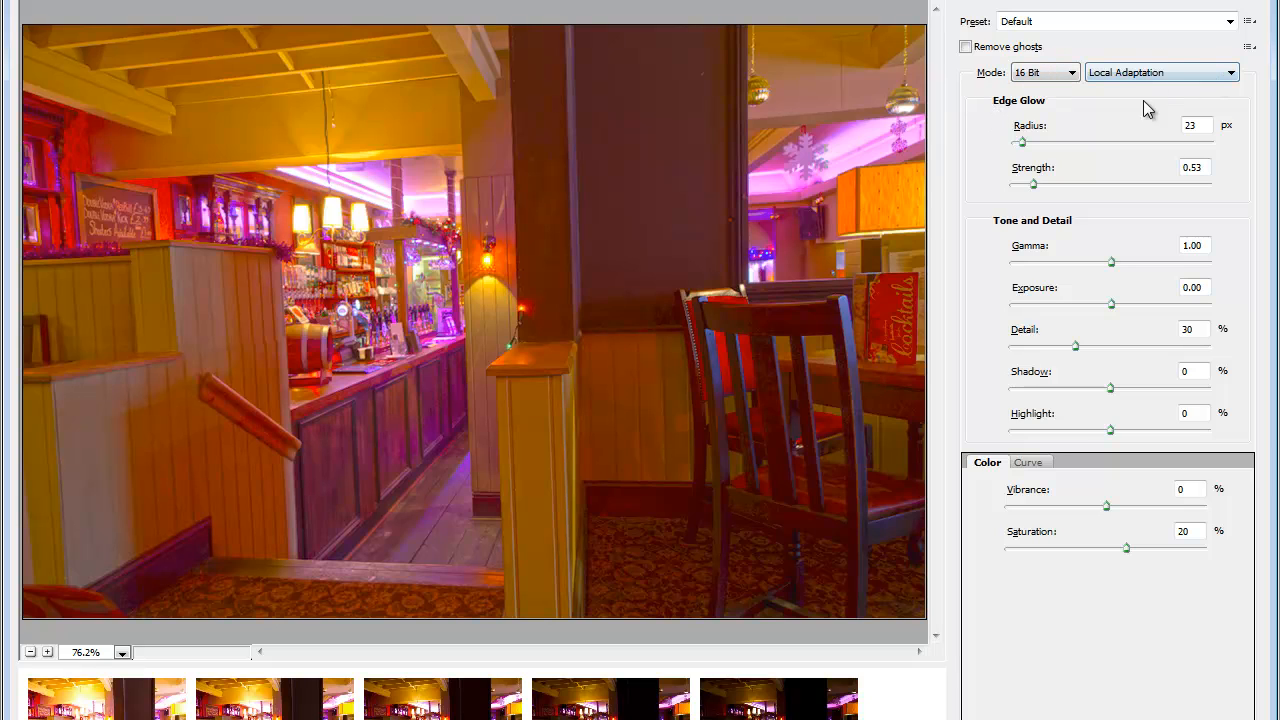
Step: Try the Saturated HDR preset, then apply the More Saturated preset instead
click(1229, 22)
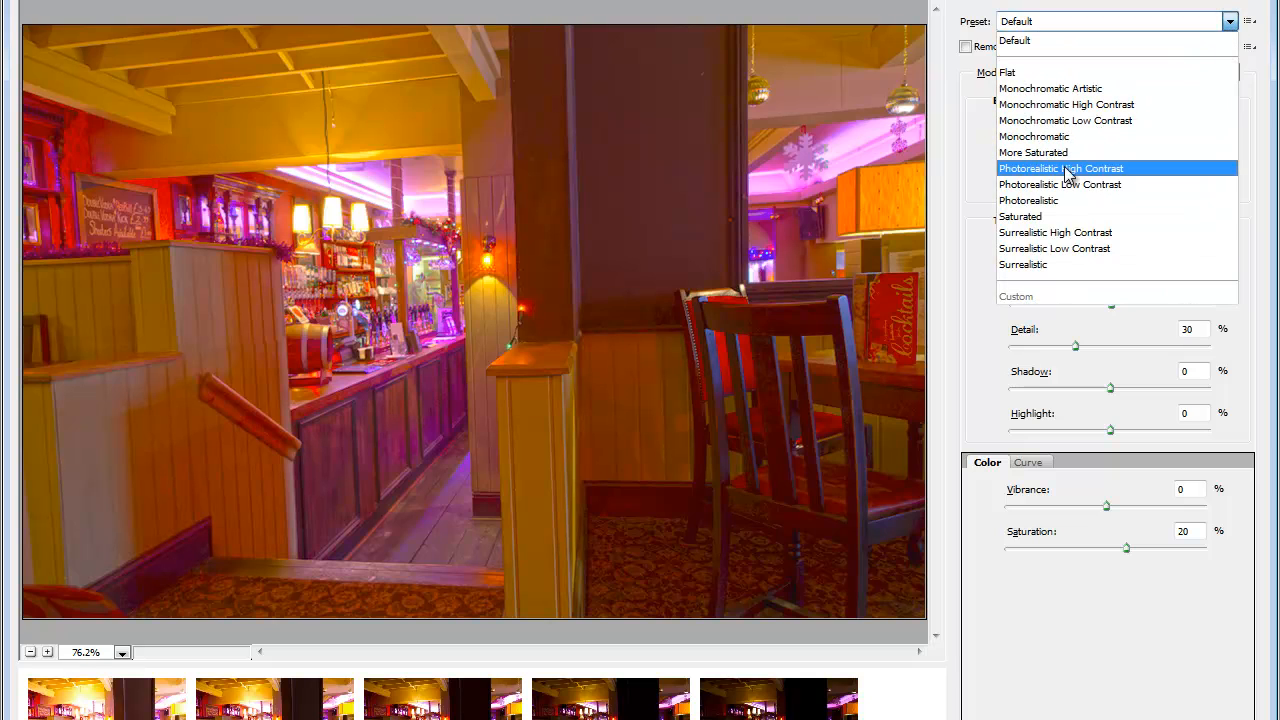
click(1020, 216)
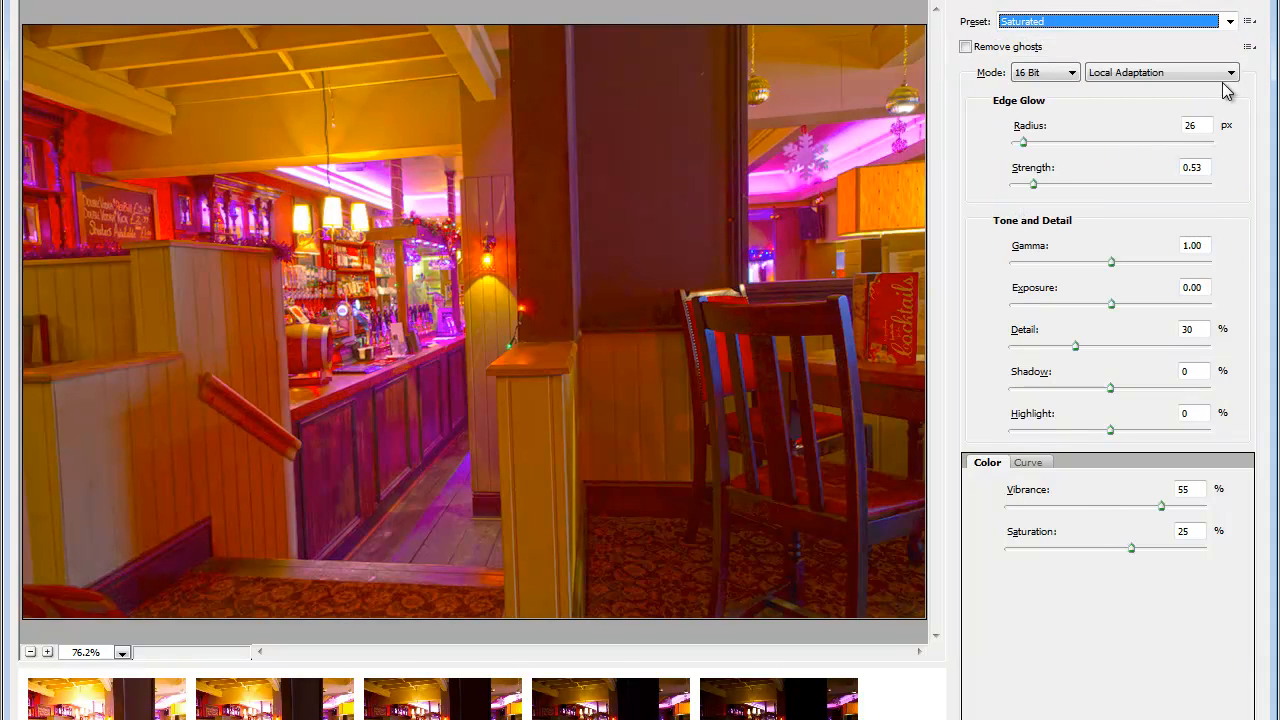
click(1229, 23)
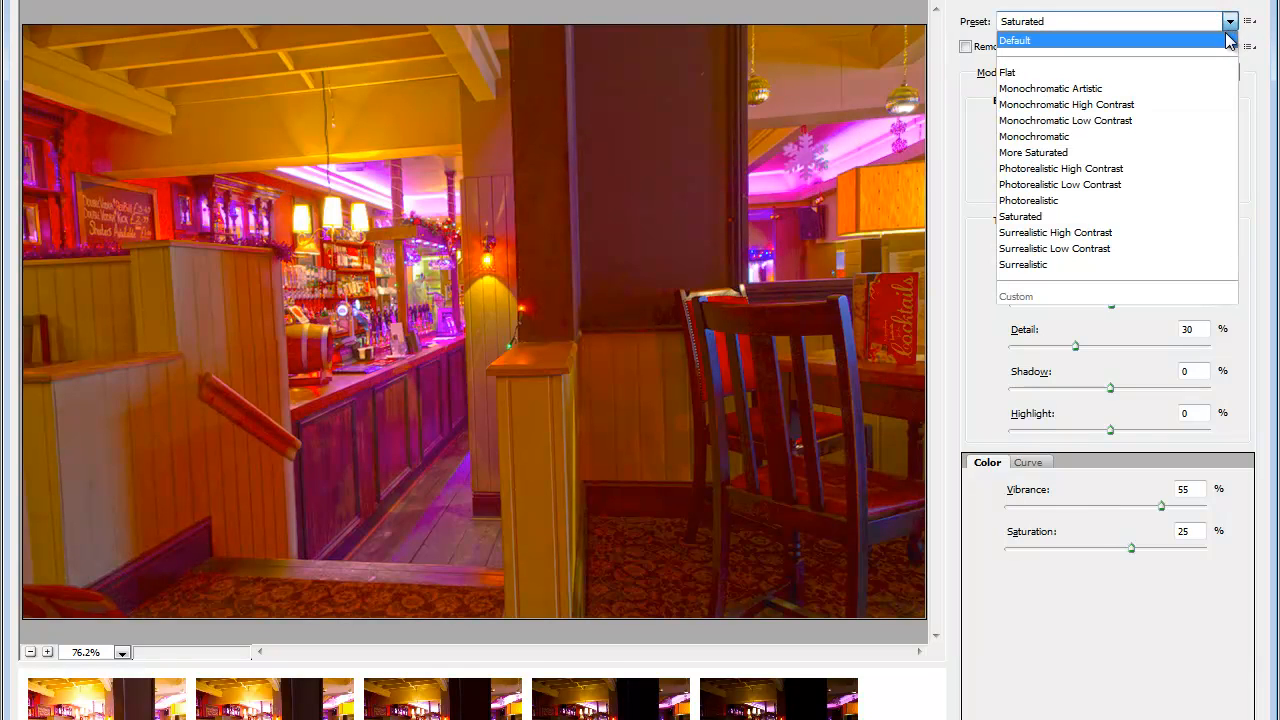
click(1057, 153)
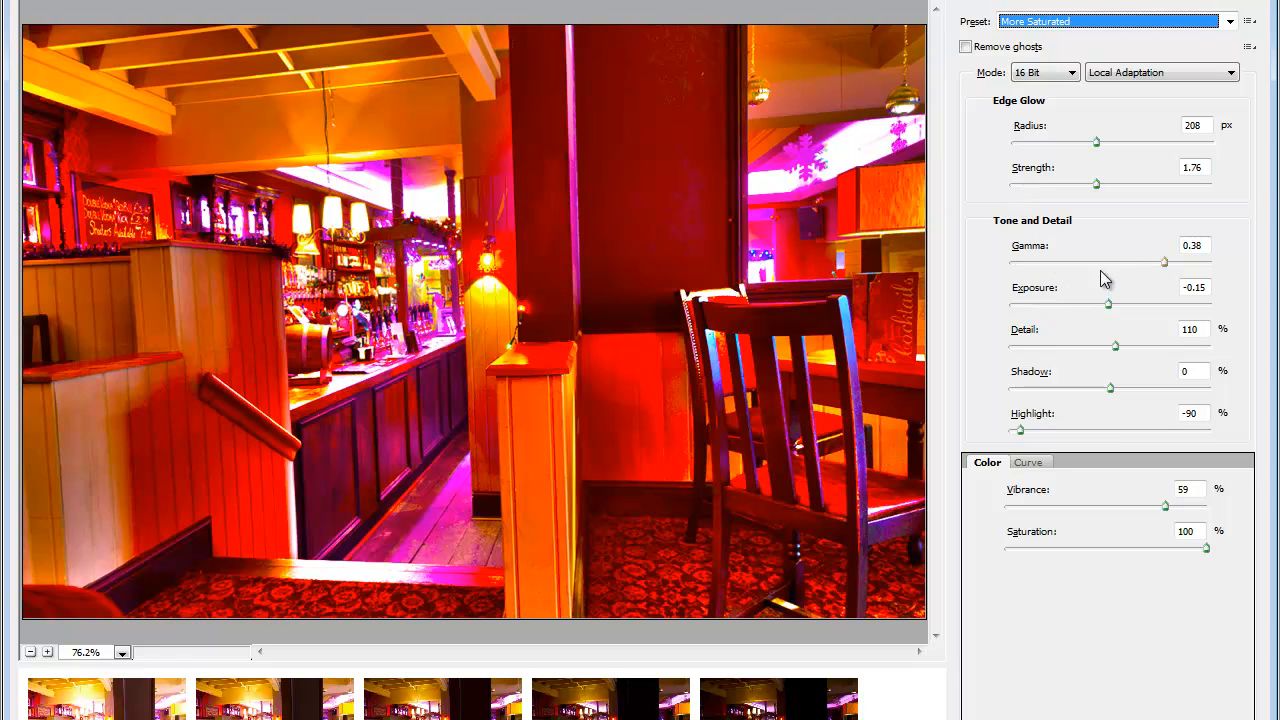
Step: Lower the Gamma to 1.04 and the Exposure to -0.65 under Tone and Detail
click(1165, 265)
drag(1165, 265, 1093, 268)
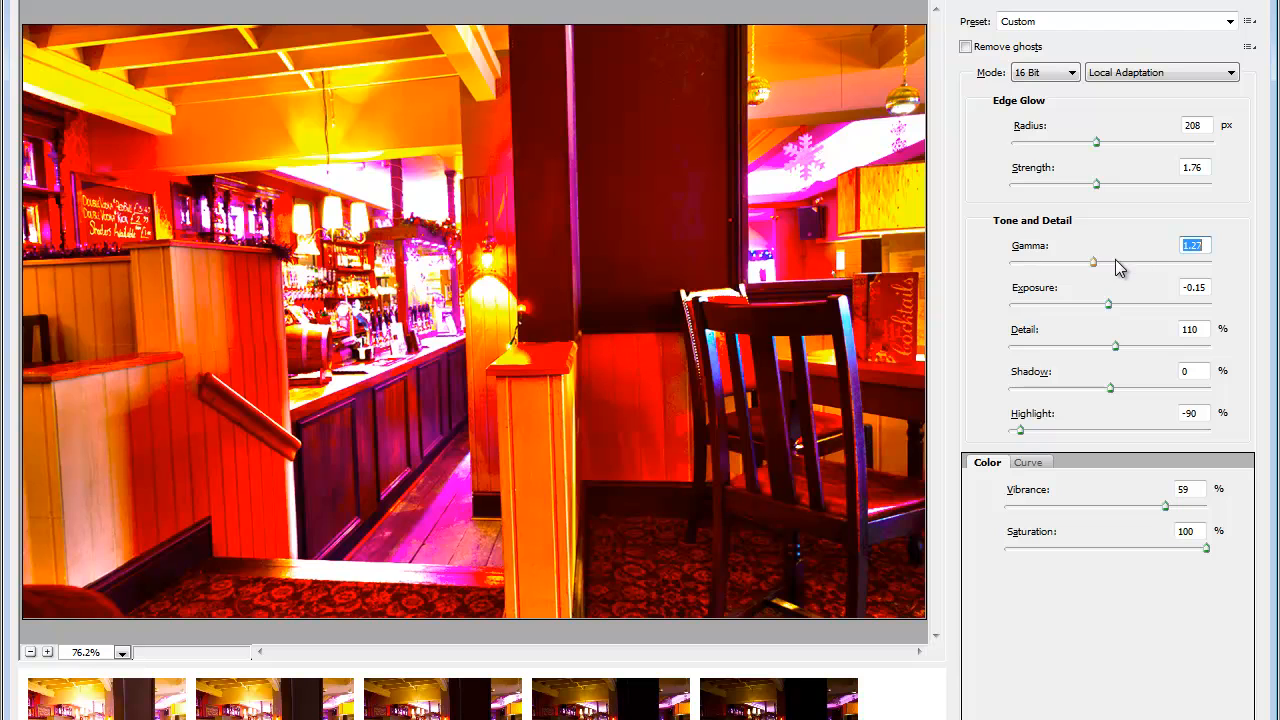
click(1109, 270)
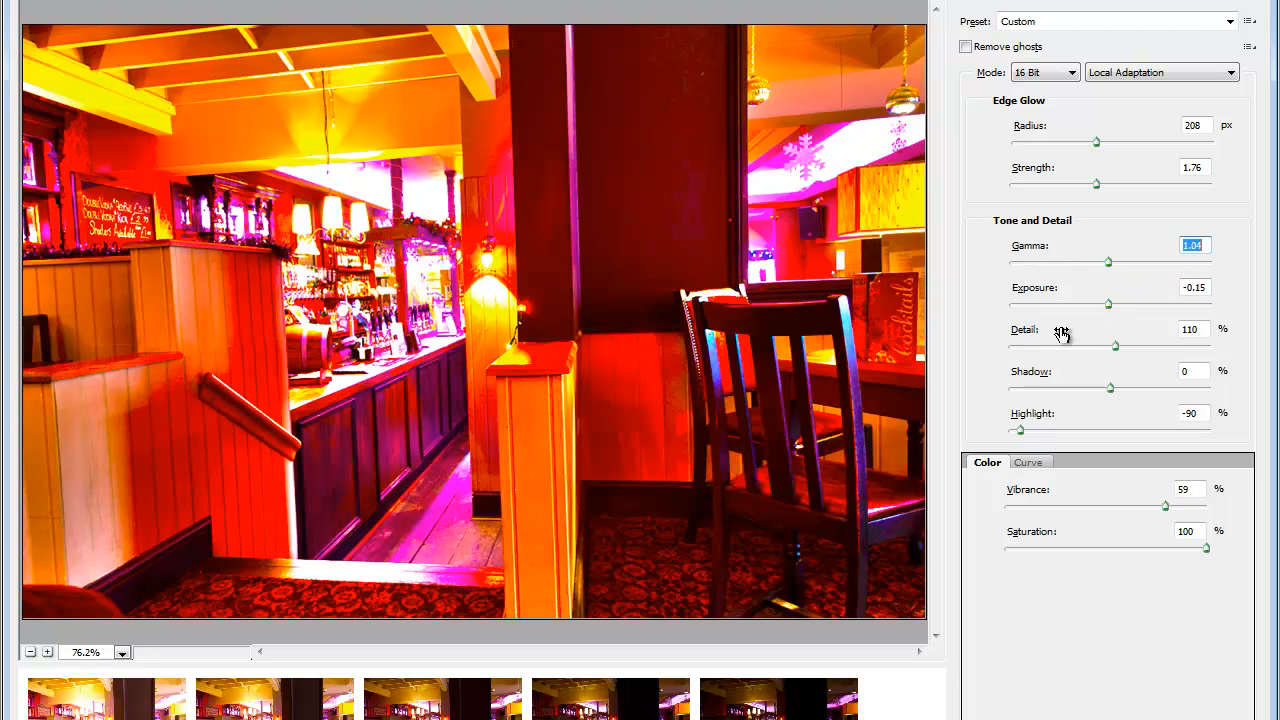
drag(1110, 310, 1098, 308)
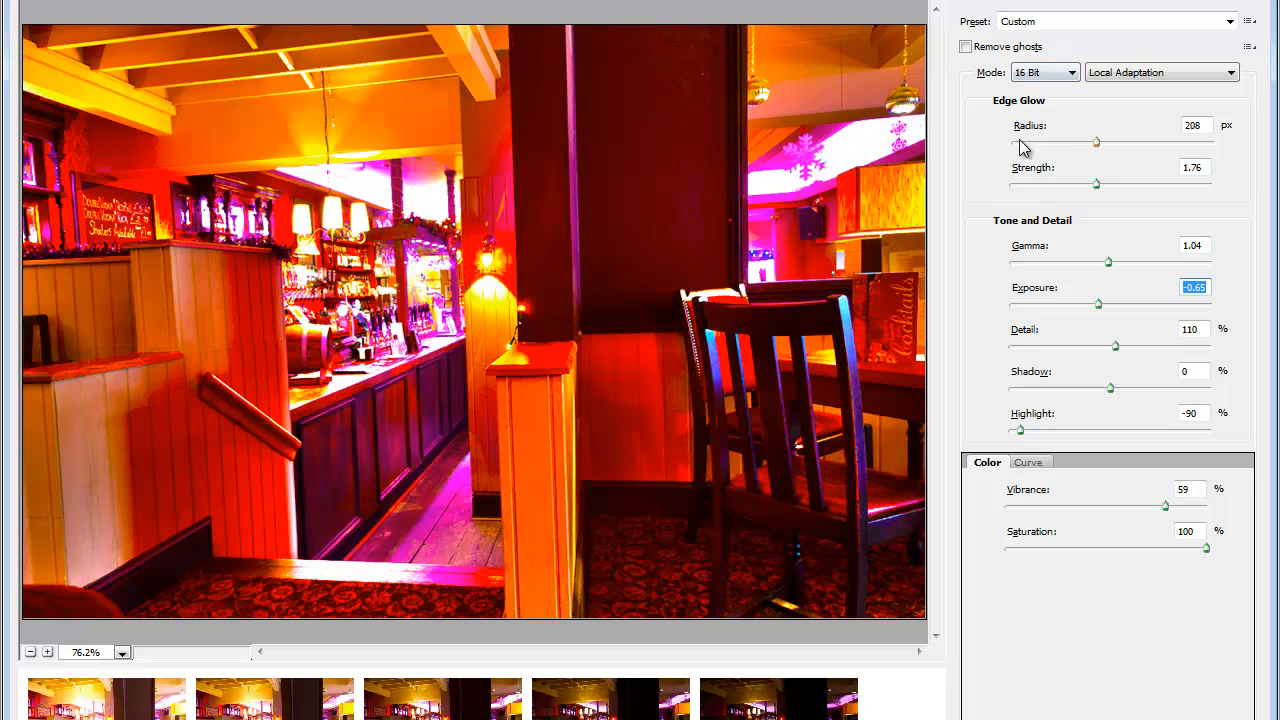
Step: Adjust the Edge Glow Radius, trying a large value before reducing it to about 60 px
drag(1097, 145, 1170, 150)
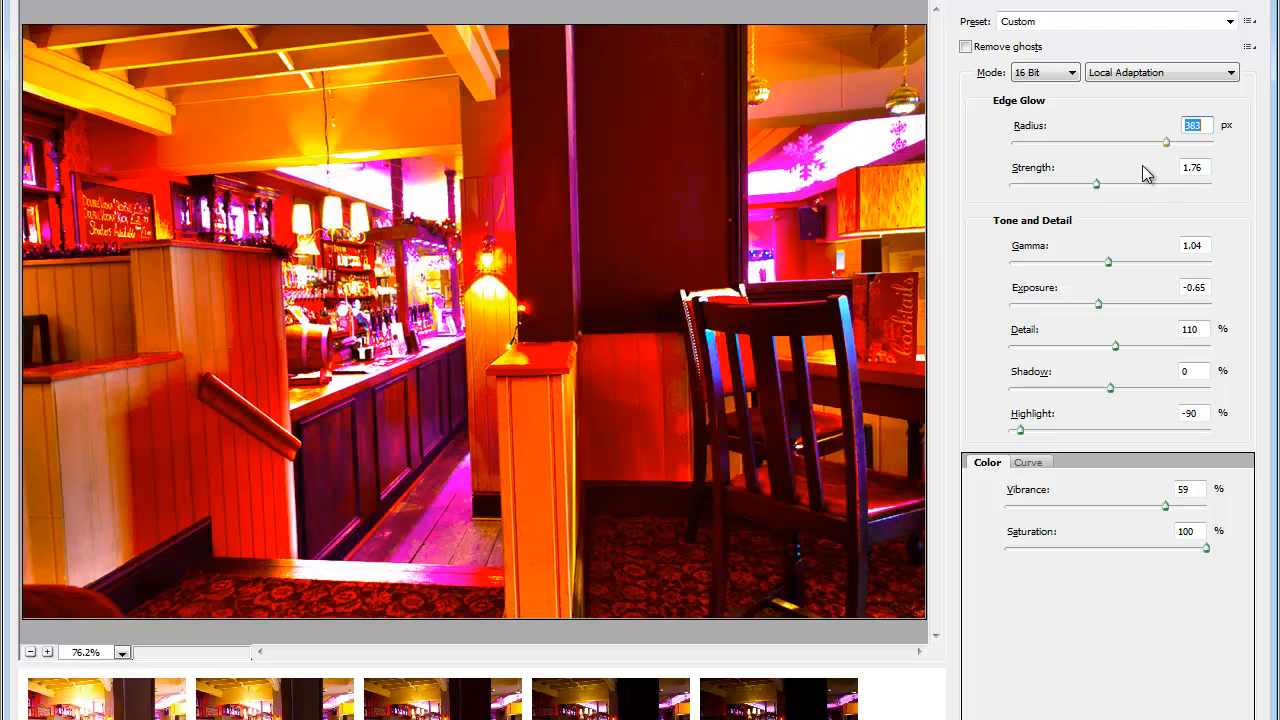
click(1023, 143)
click(1039, 144)
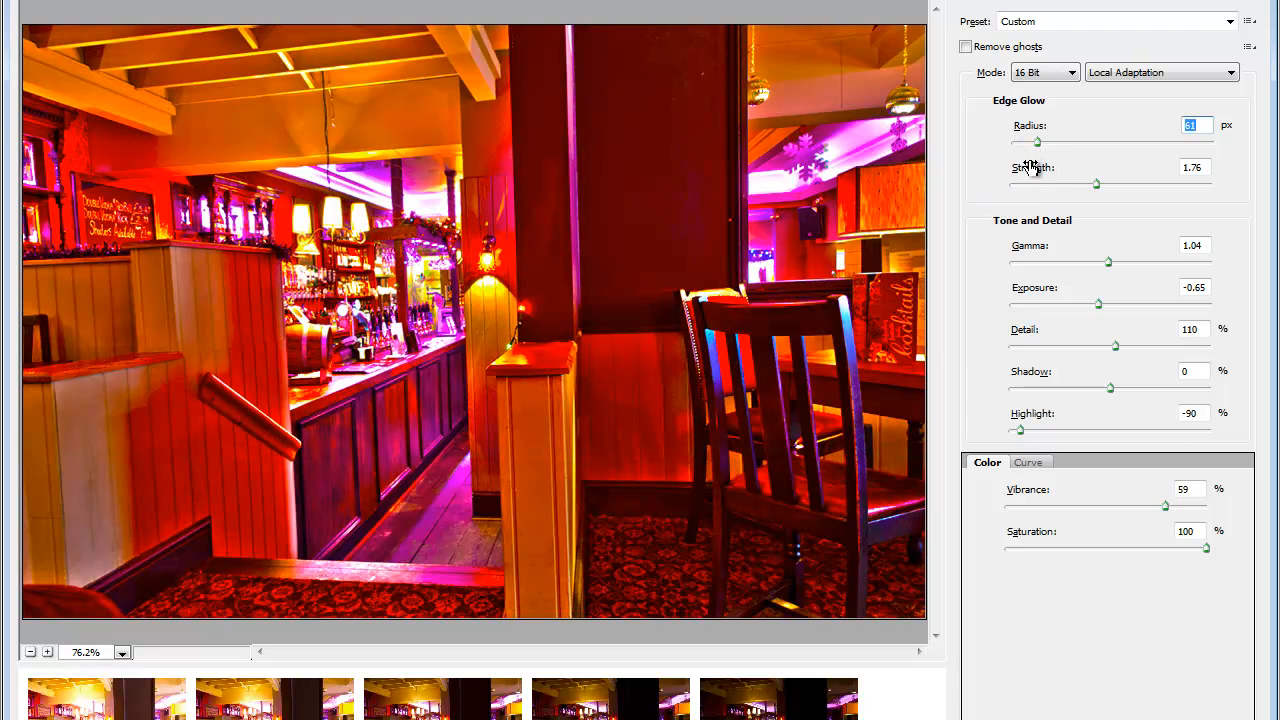
click(1035, 144)
drag(1034, 143, 1027, 143)
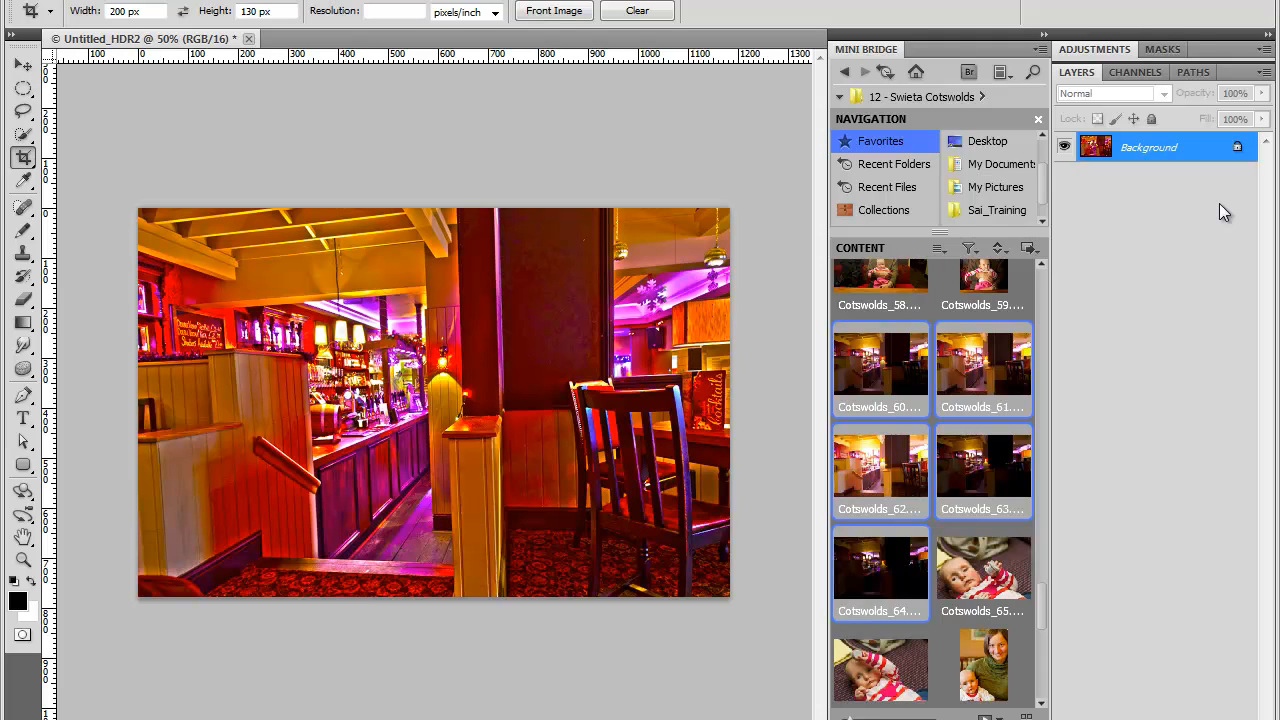
Step: Cycle the screen mode for the merged HDR image
key(f)
key(f)
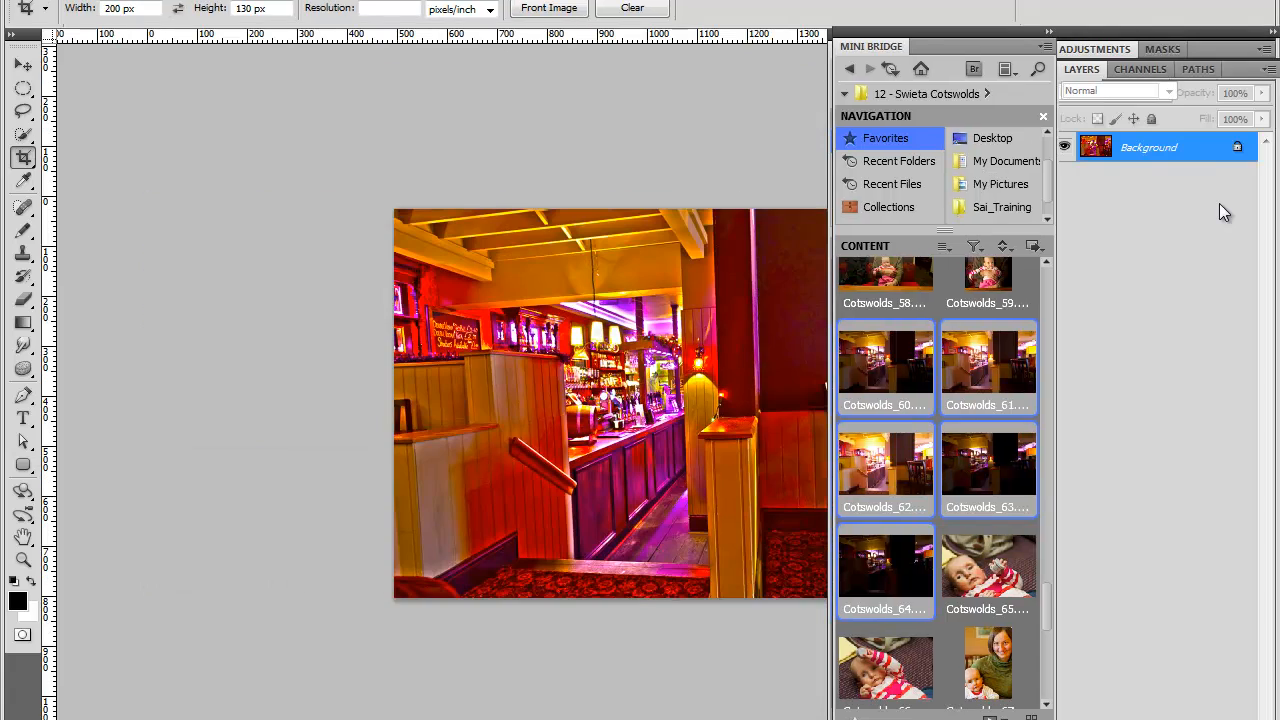
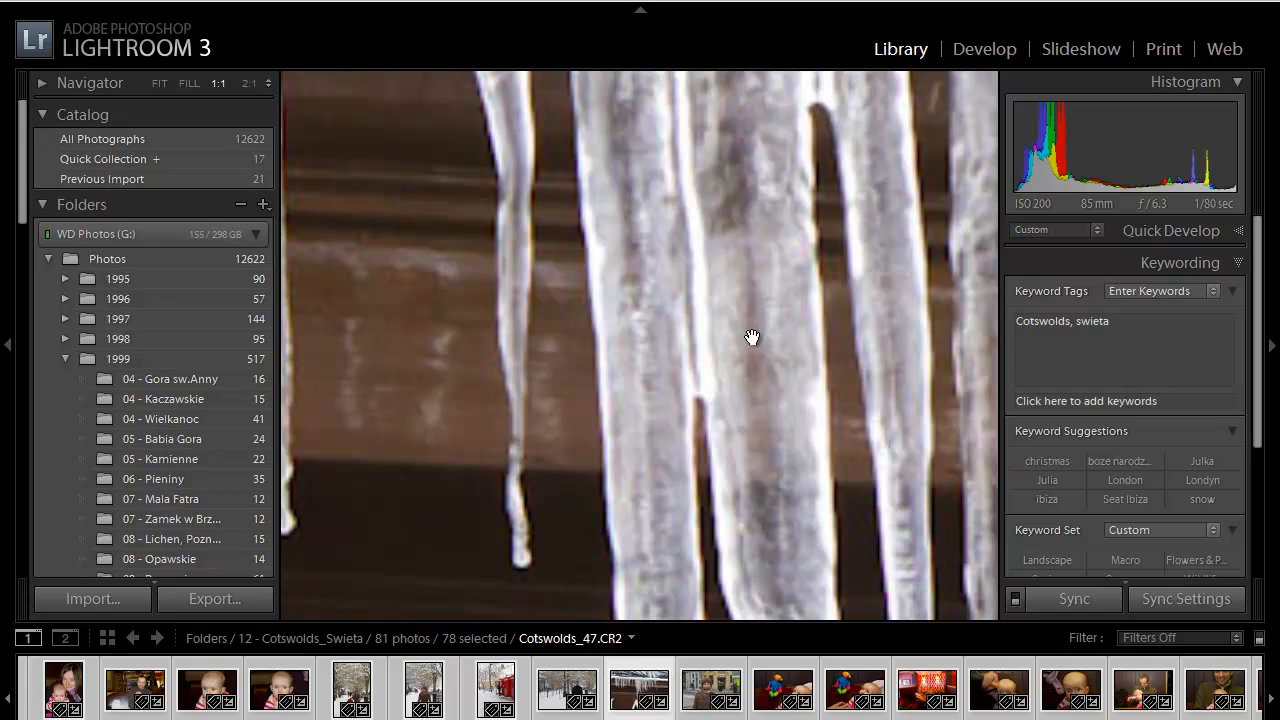
Step: Open the Cotswolds_47 icicle photo from the grid in the Develop module at Fit zoom
drag(767, 426, 594, 260)
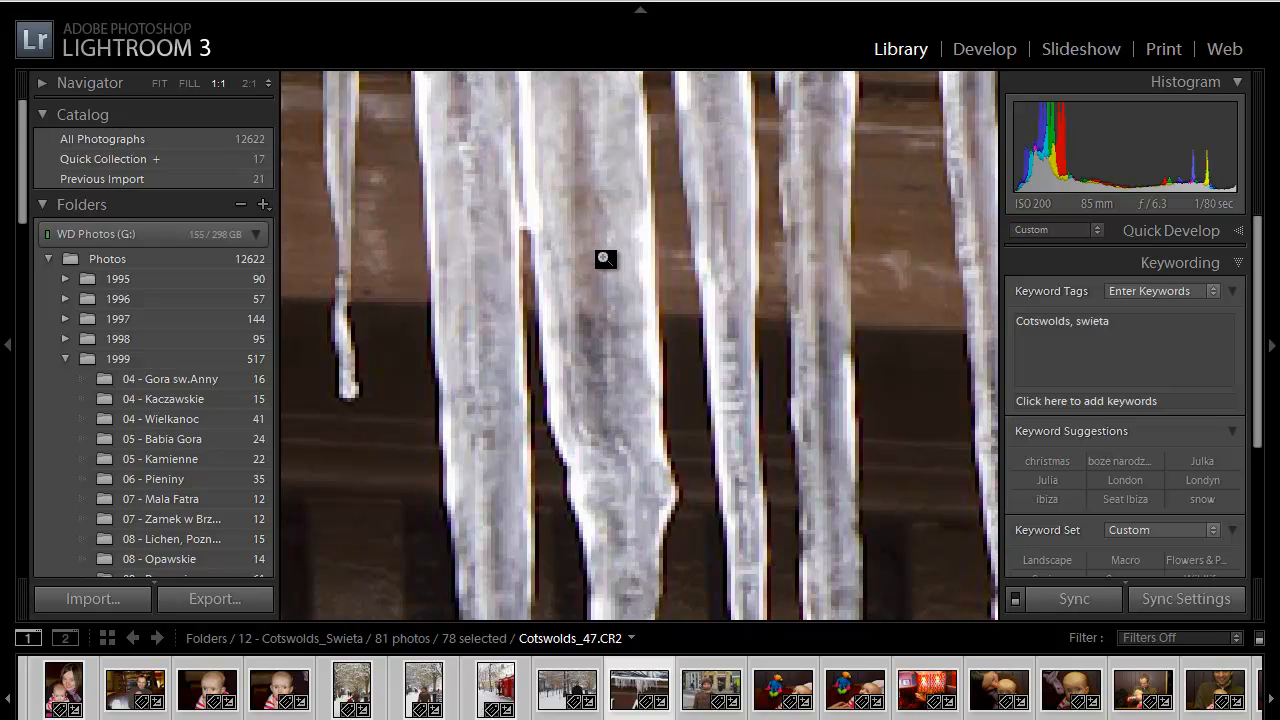
key(g)
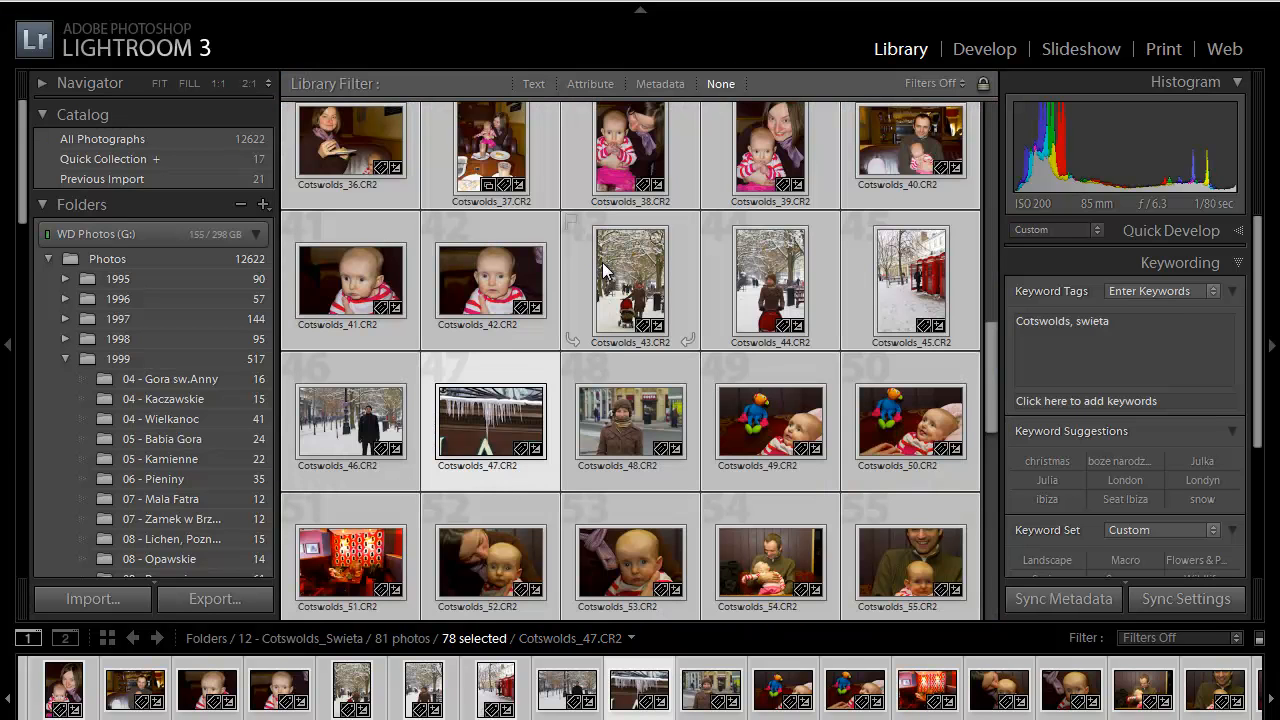
double_click(489, 434)
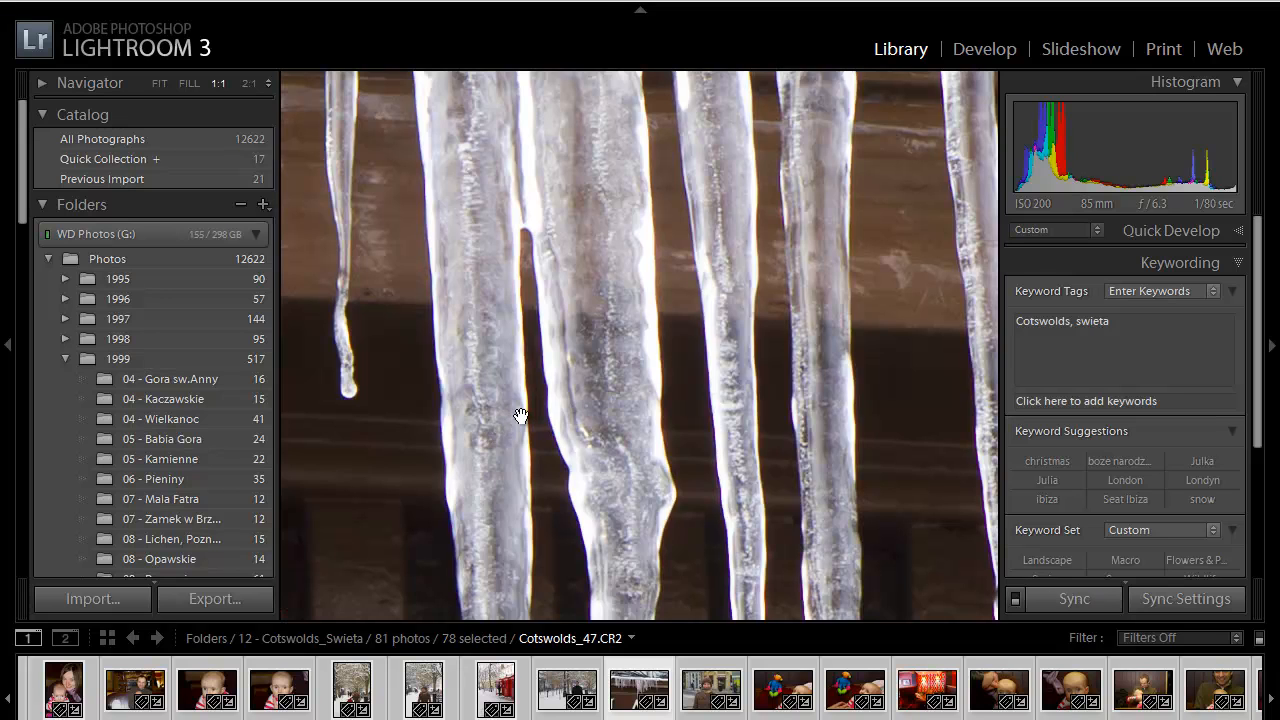
click(158, 82)
click(985, 49)
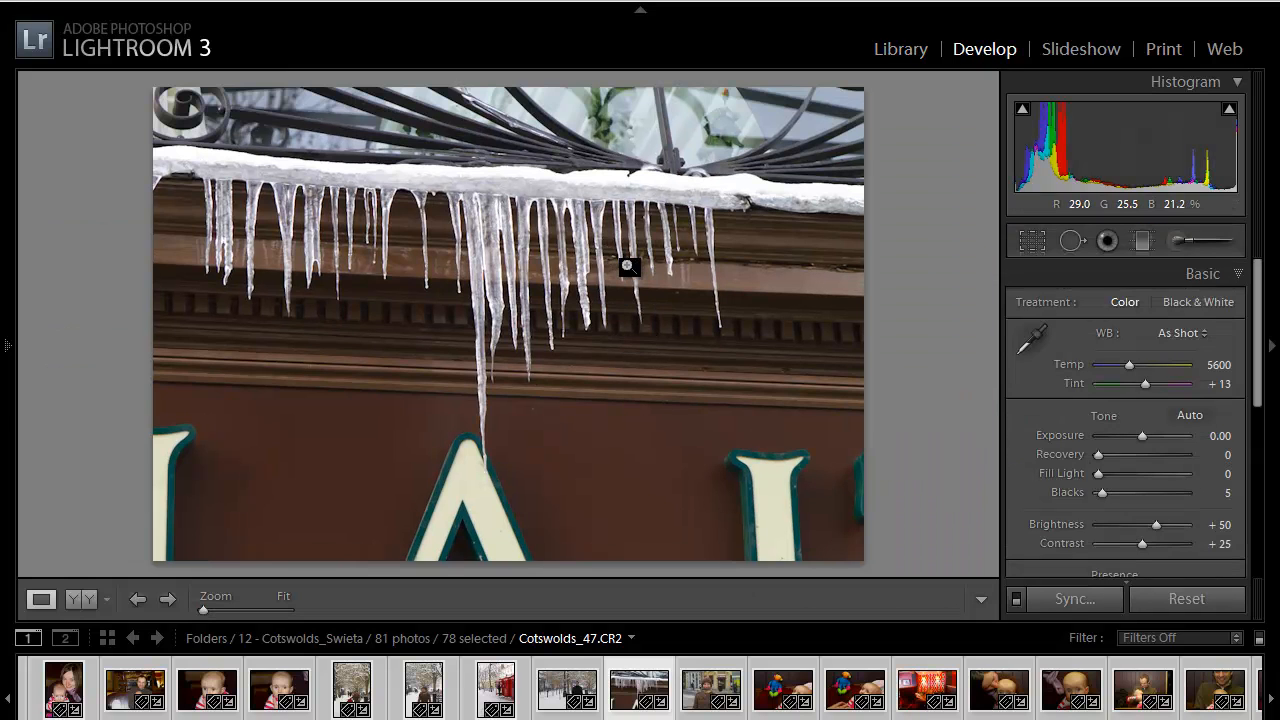
Step: Switch to full screen with the side panels hidden and expand the Detail panel
key(f)
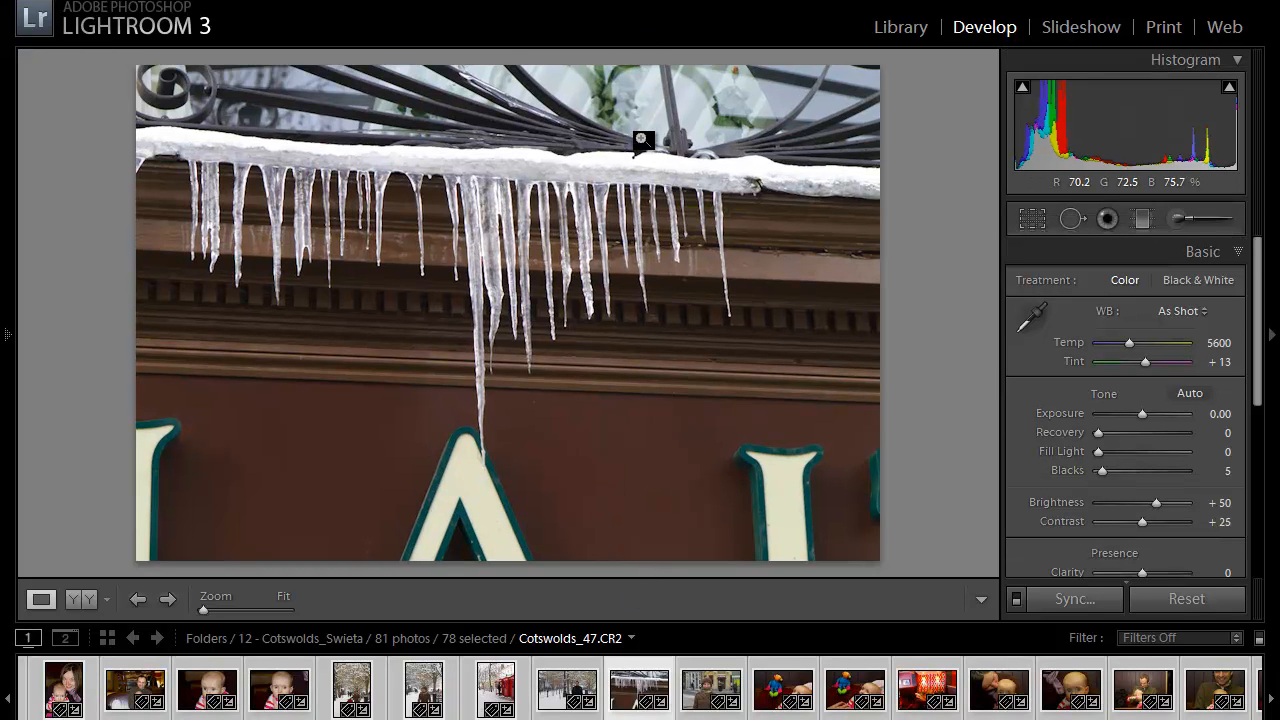
key(shift+Tab)
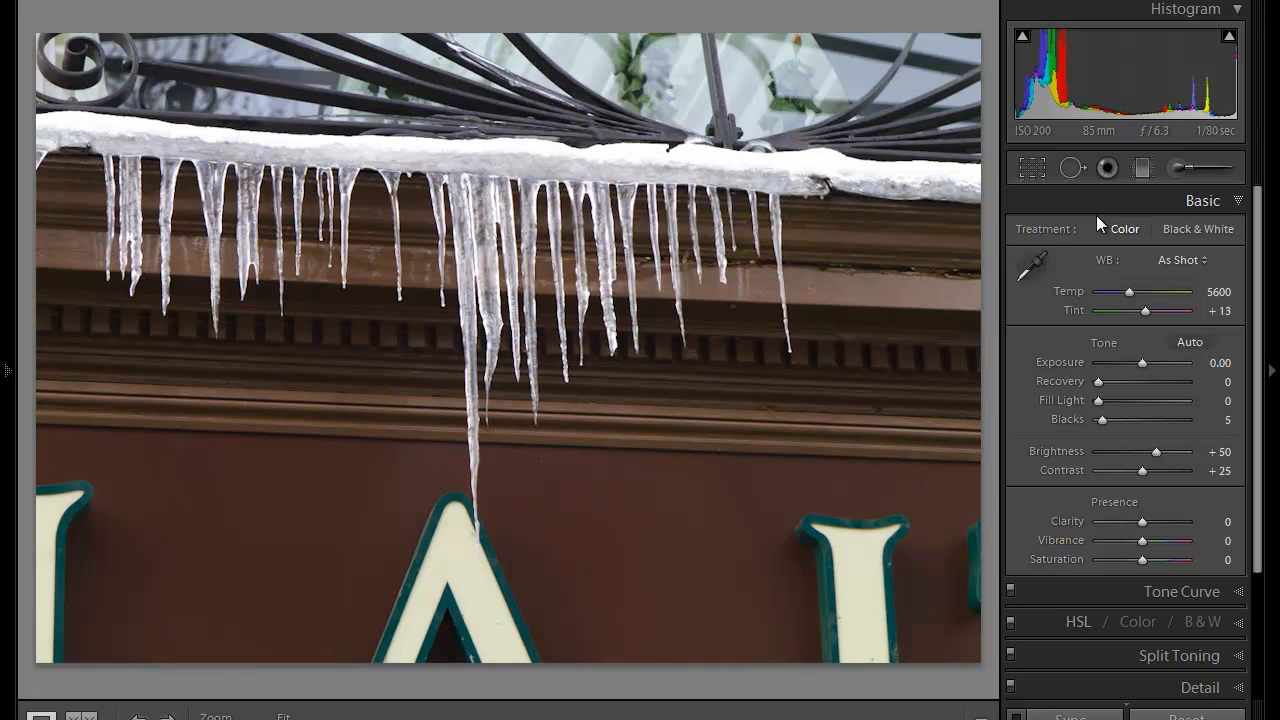
drag(1257, 230, 1255, 393)
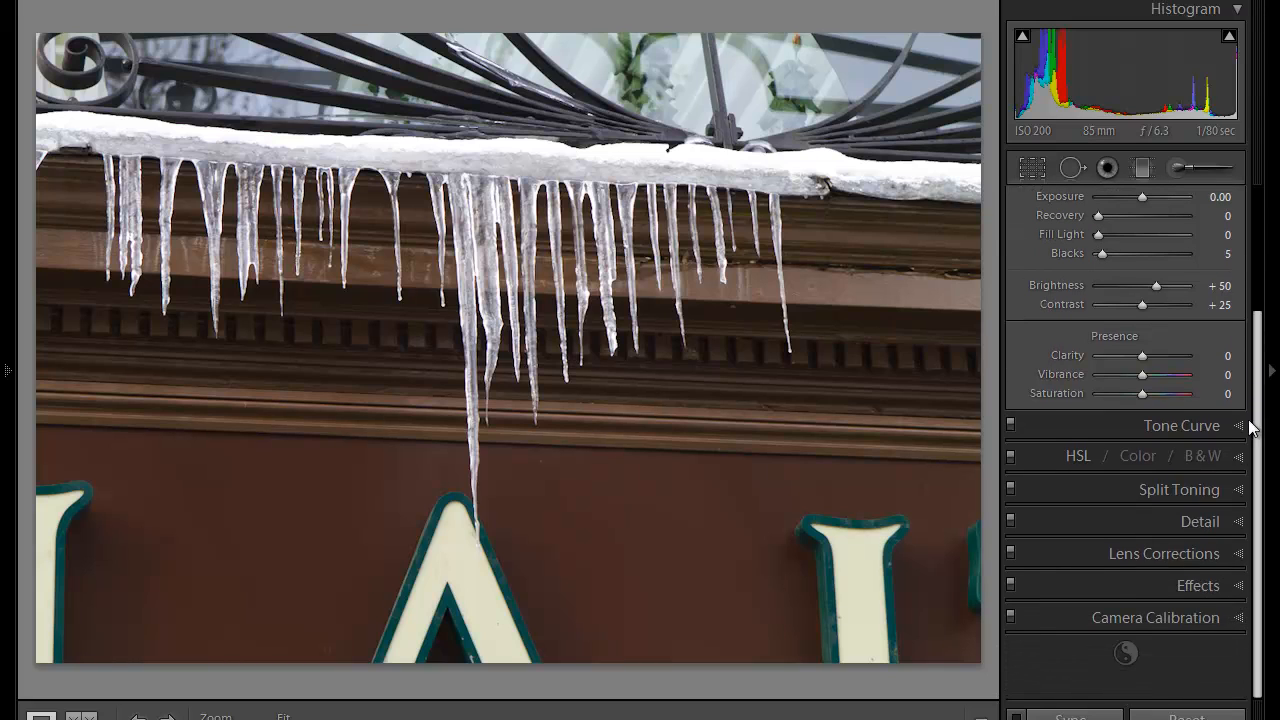
click(1238, 522)
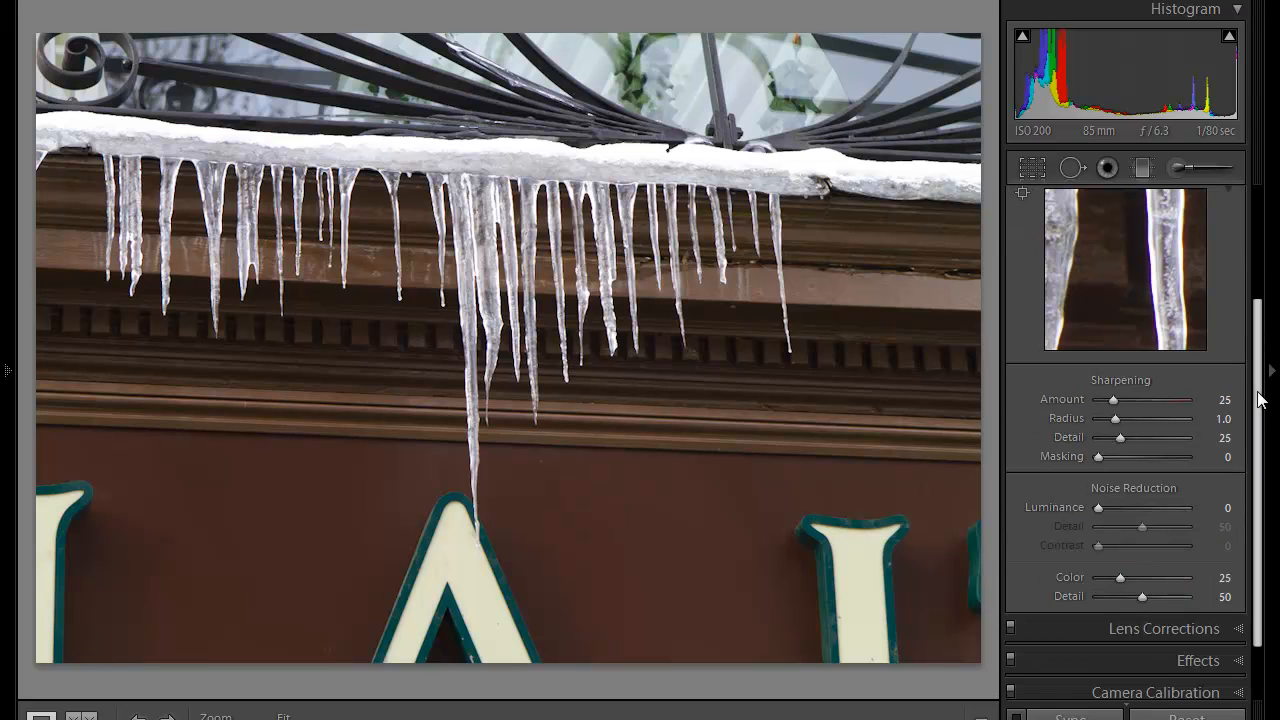
drag(1258, 388, 1260, 342)
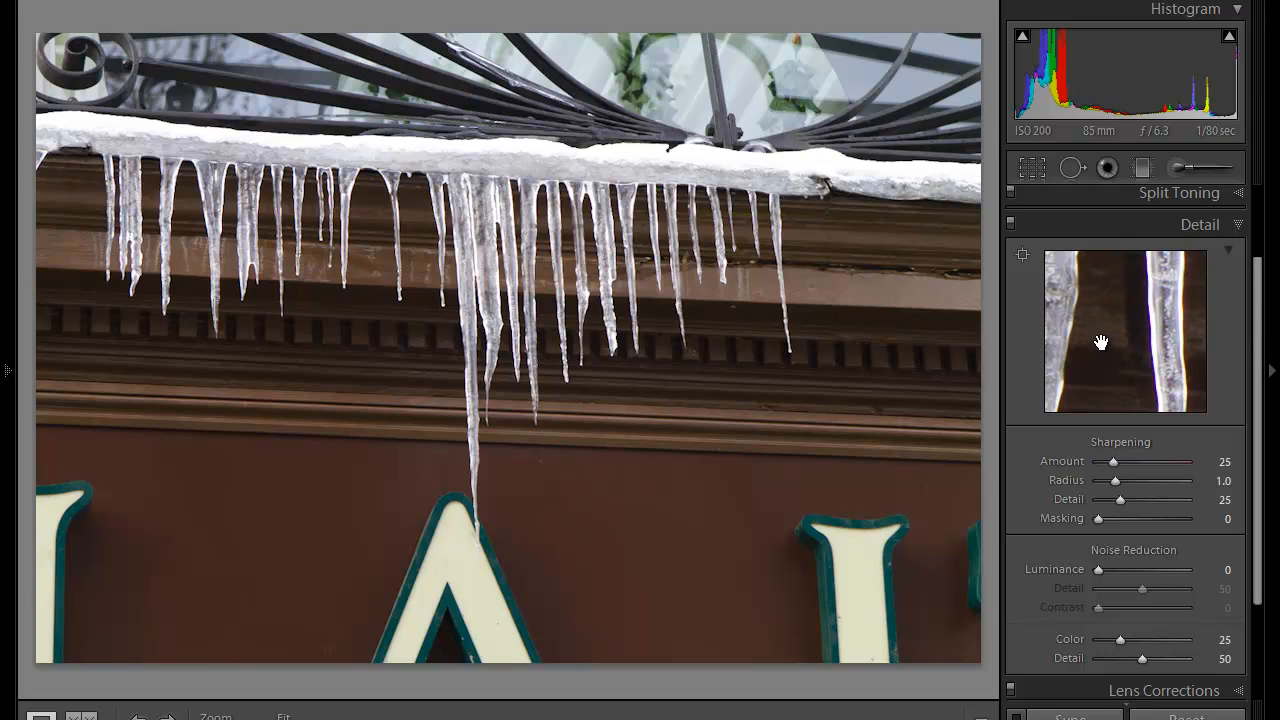
Step: Set the Sharpening Amount to 78 after trying it at 150 and 0 on the icicle preview
drag(1092, 320, 1162, 357)
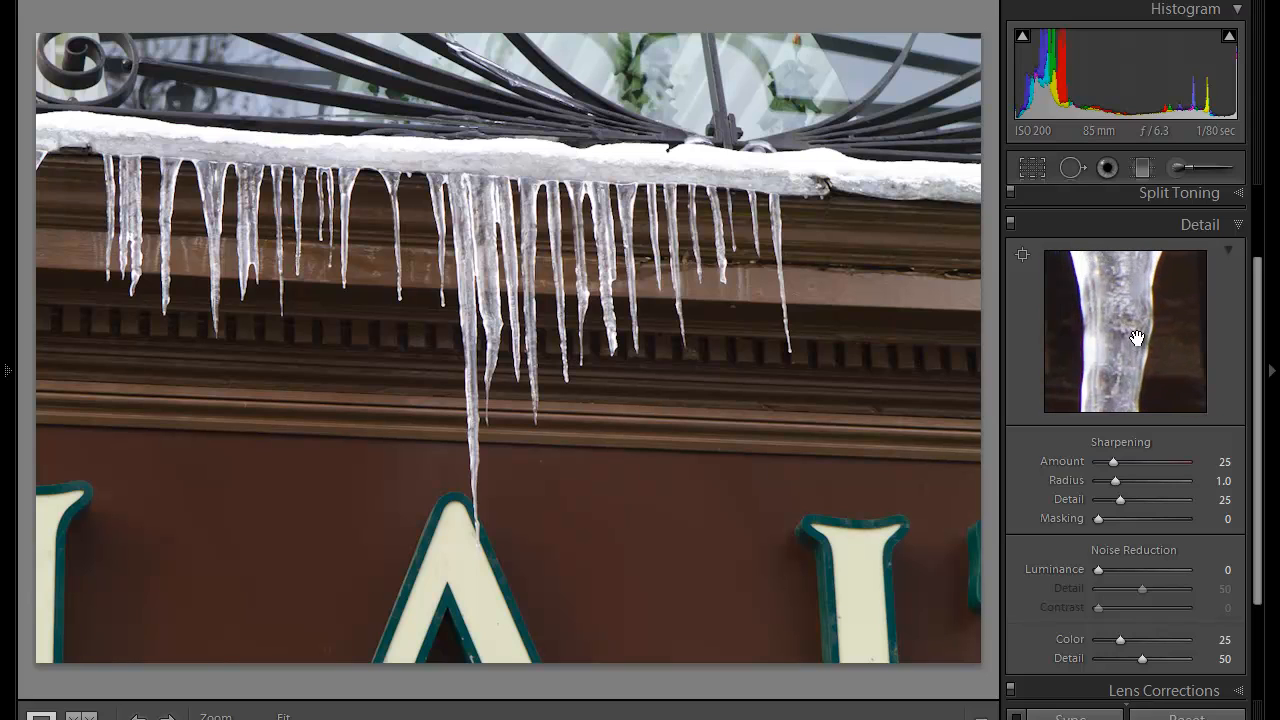
drag(1110, 322, 1131, 369)
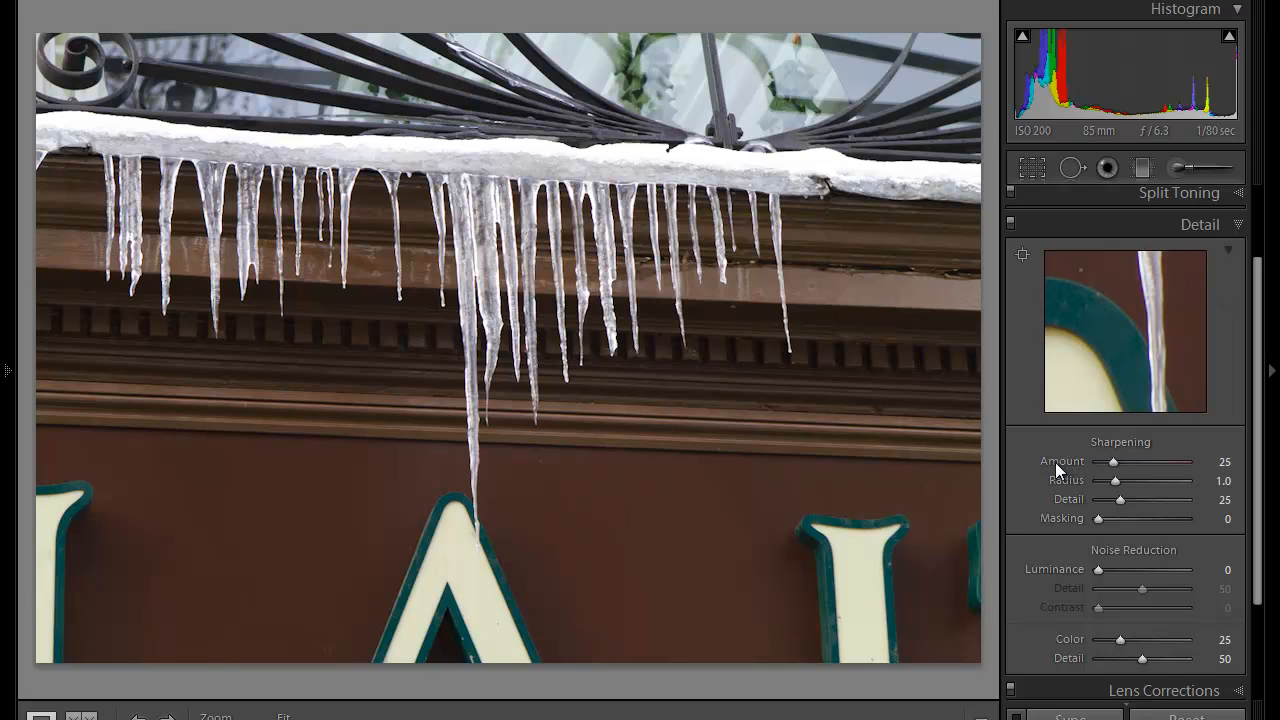
drag(1112, 462, 1184, 462)
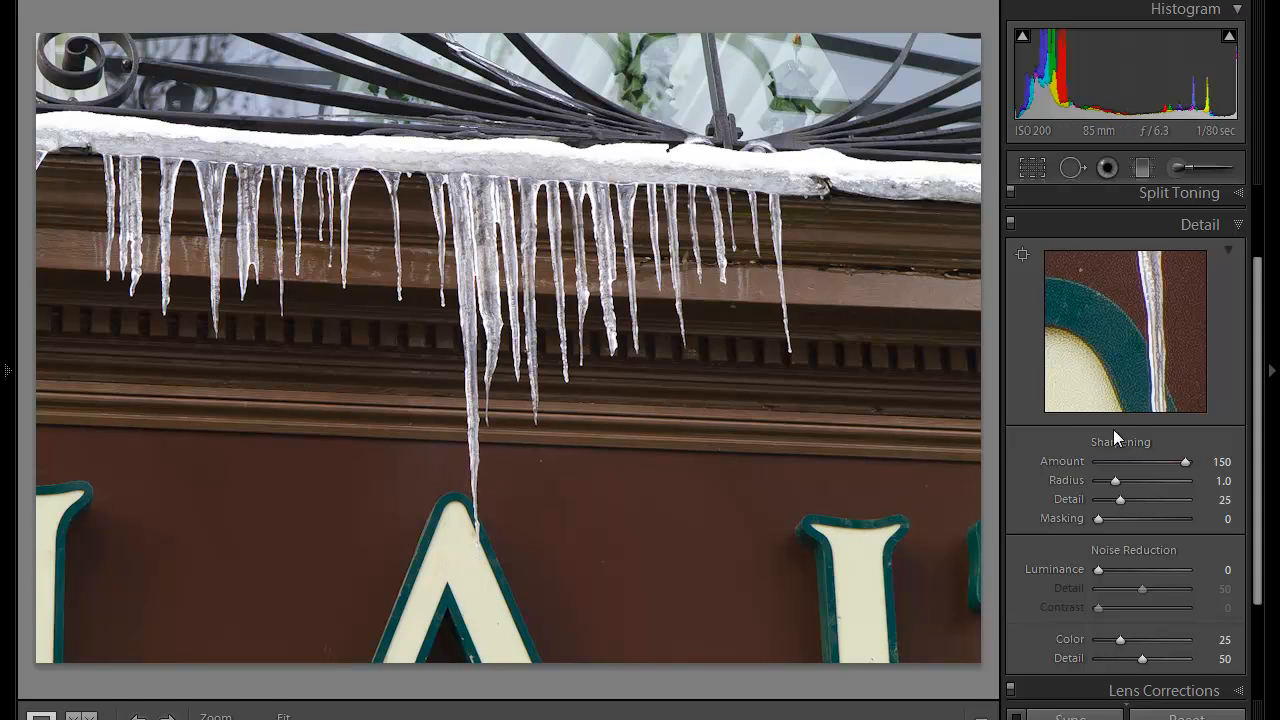
drag(1184, 461, 1037, 464)
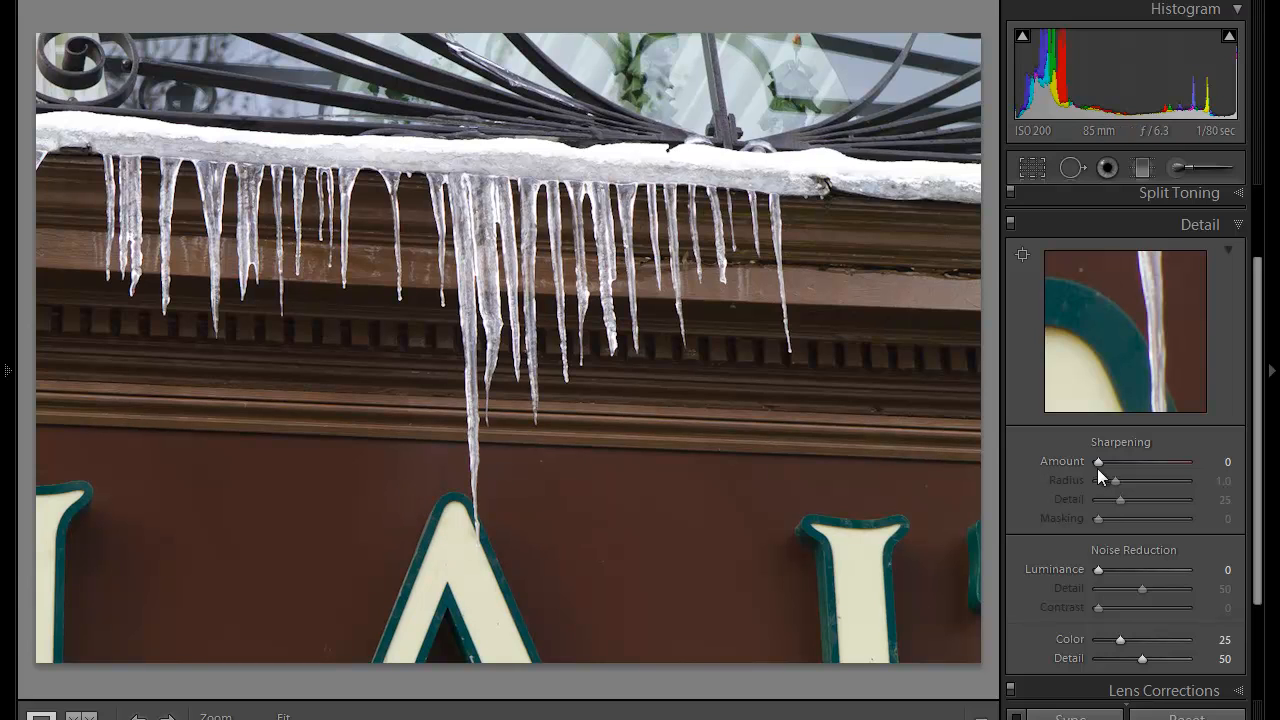
key(ctrl+z)
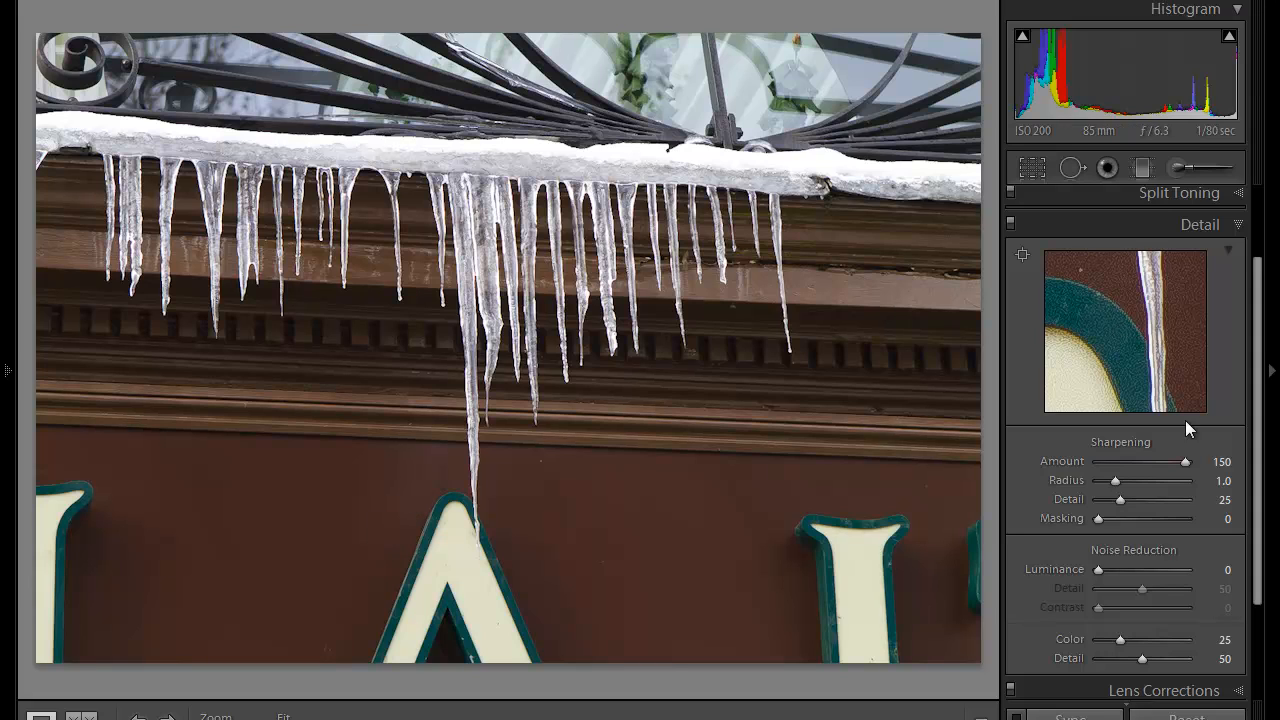
drag(1182, 469, 1150, 463)
click(1146, 462)
drag(1143, 463, 1140, 465)
Step: Set the Sharpening Masking to 45 while checking an icicle edge in the detail preview
click(1121, 330)
click(1125, 359)
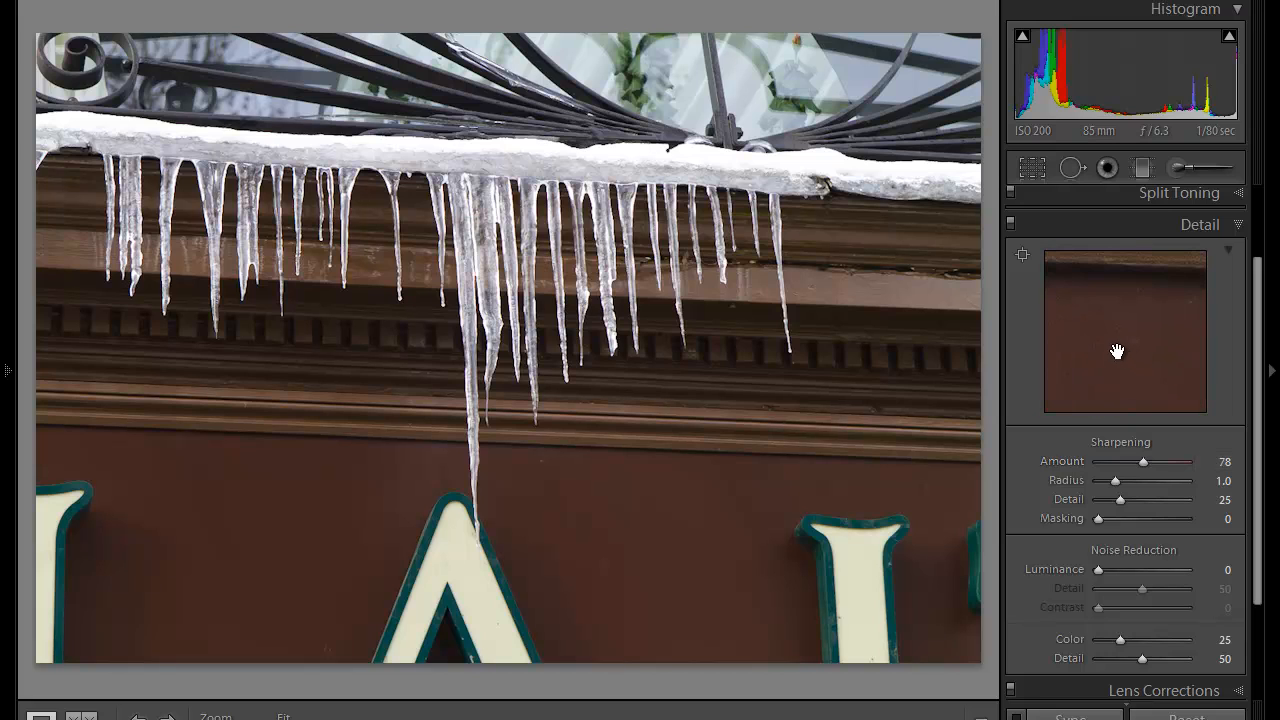
click(1112, 352)
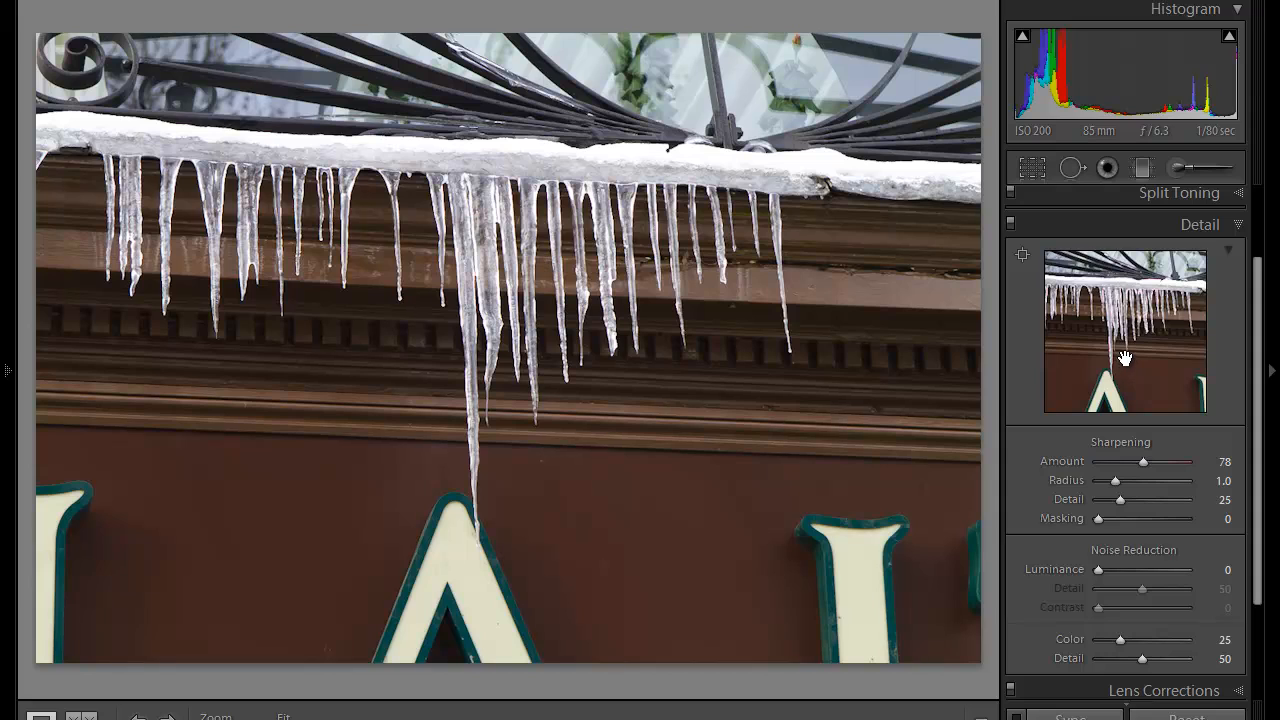
click(1125, 358)
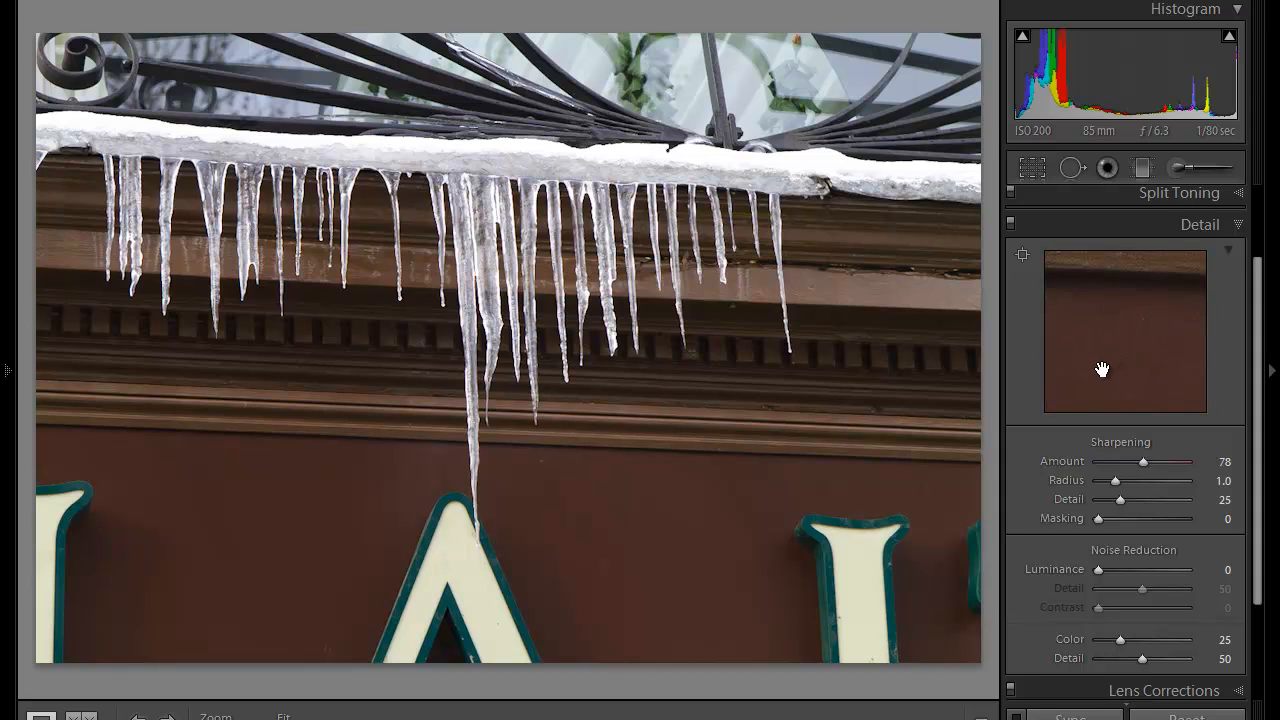
drag(1103, 366, 1166, 291)
drag(1119, 370, 1154, 366)
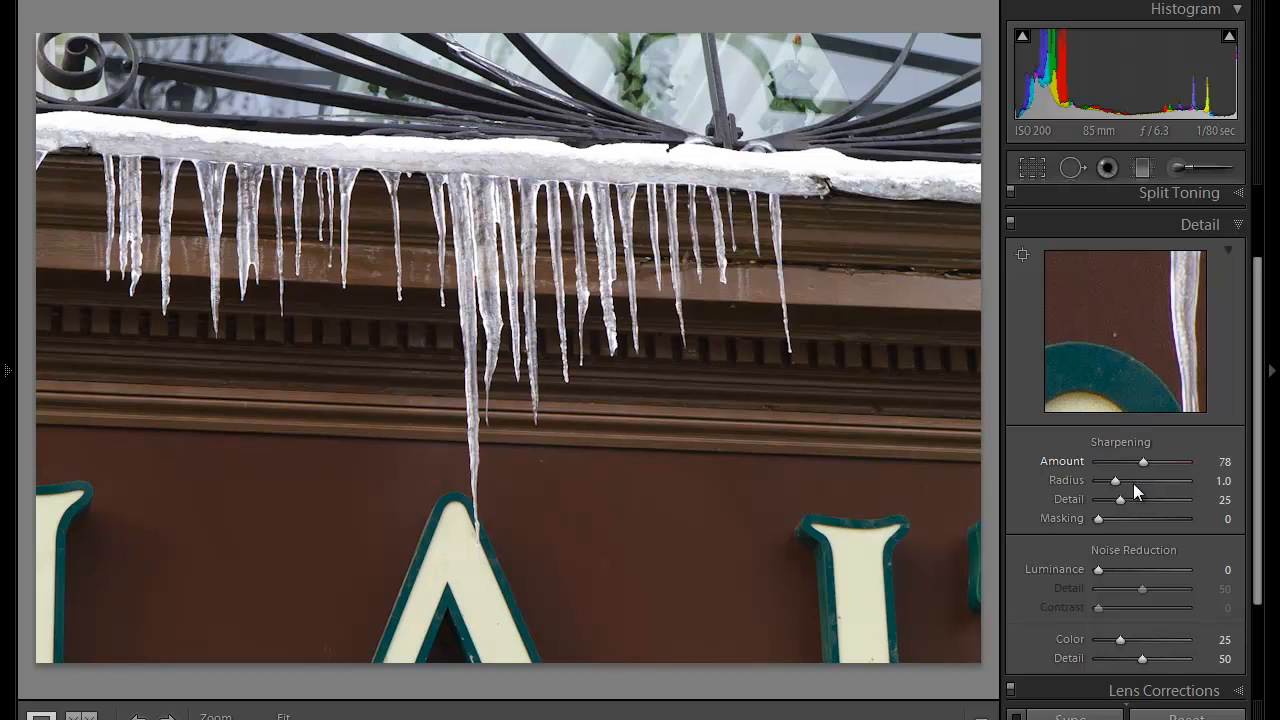
drag(1100, 521, 1137, 525)
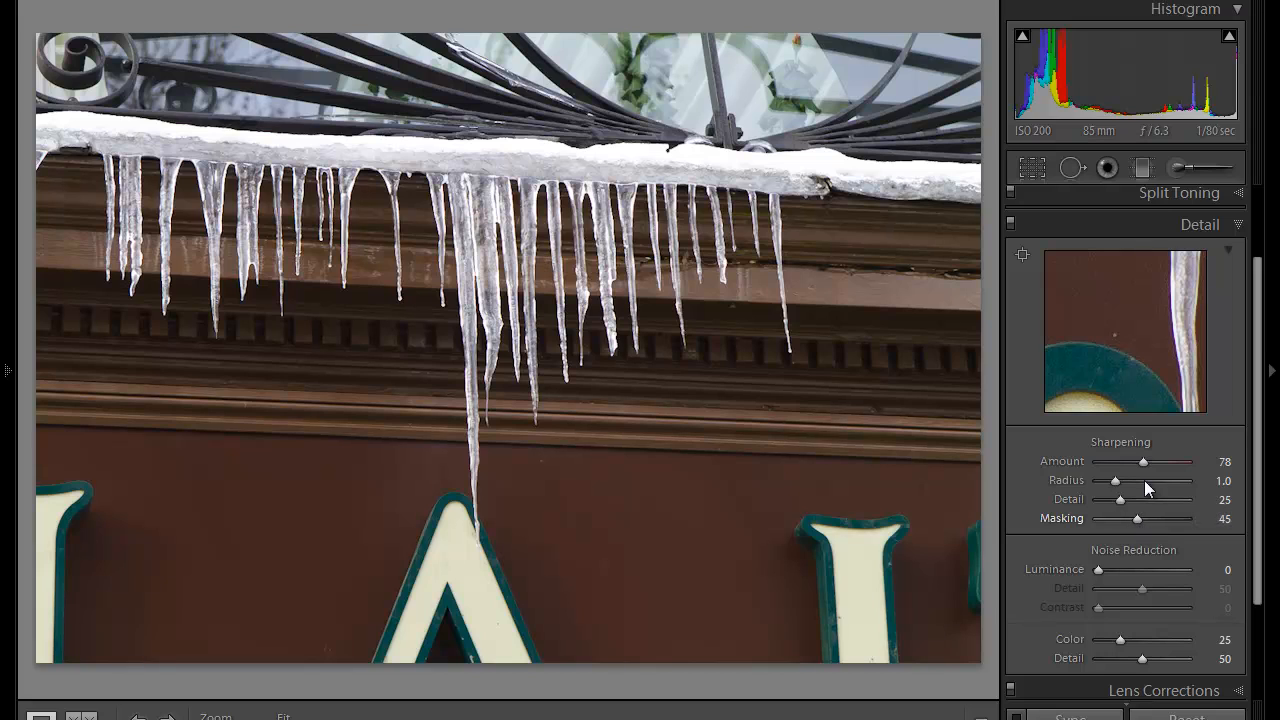